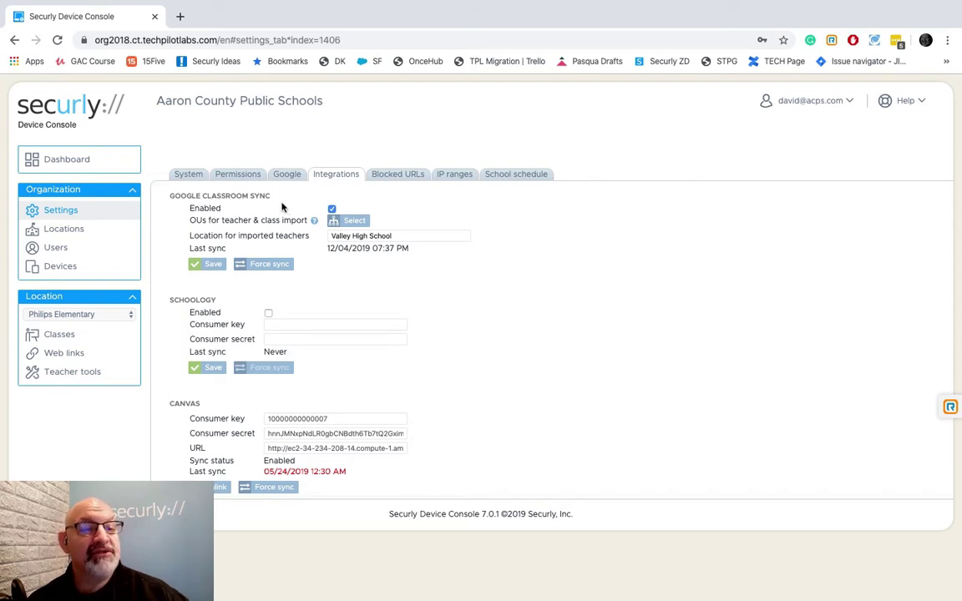
Restrict the Google Classroom teacher and class import to the Teachers OU only, saving the selection and accepting removal of deselected OUs' data.
{"action": "left_click", "coordinate": [350, 222]}
{"action": "scroll", "coordinate": [440, 288], "scroll_direction": "down", "scroll_amount": 2}
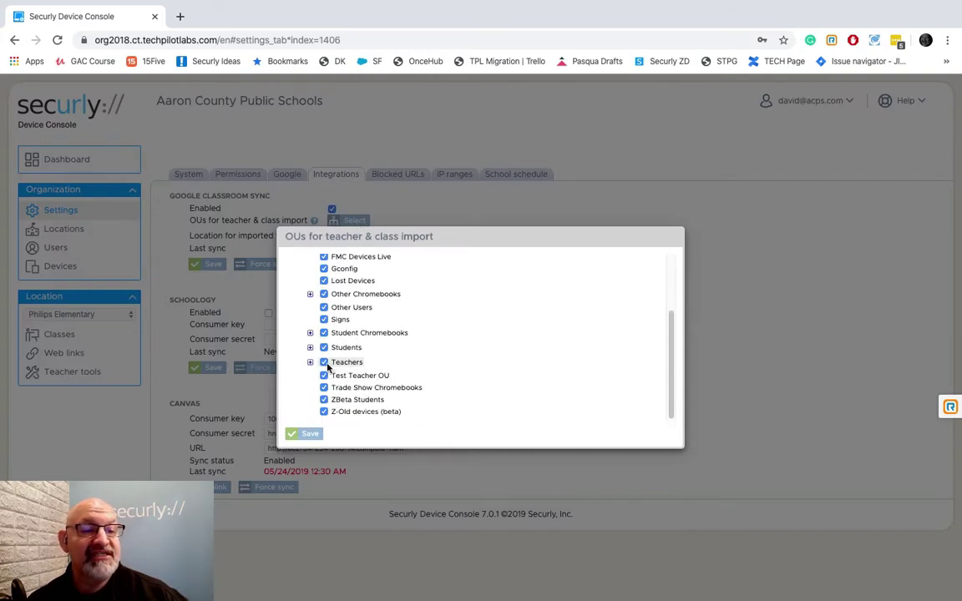
{"action": "scroll", "coordinate": [388, 354], "scroll_direction": "up", "scroll_amount": 3}
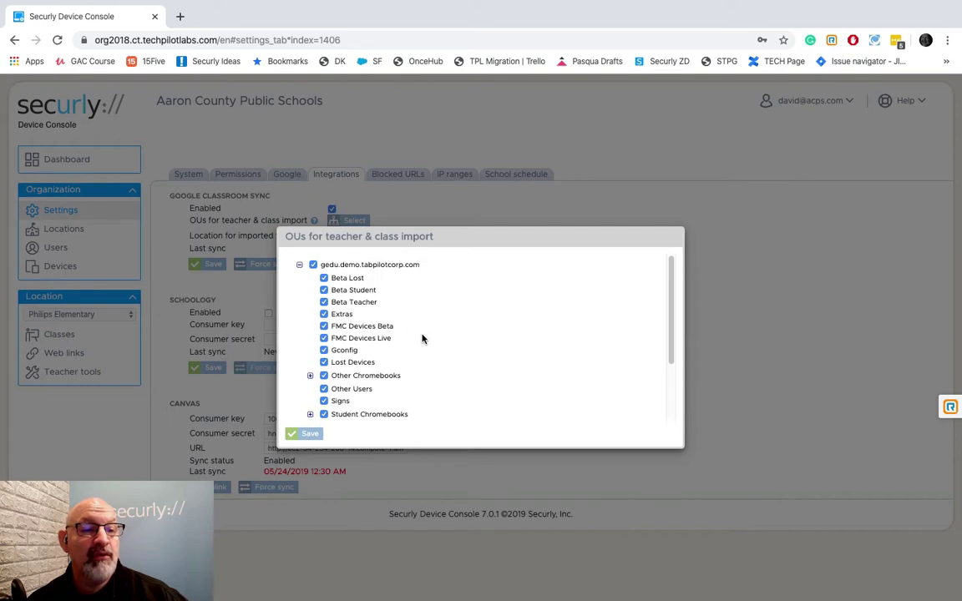
{"action": "left_click", "coordinate": [313, 265]}
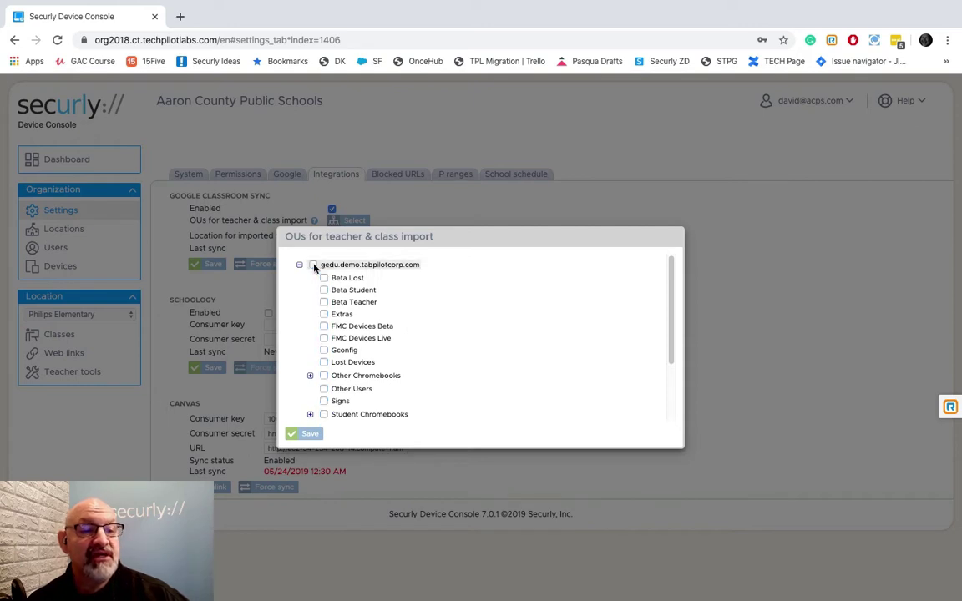
{"action": "scroll", "coordinate": [461, 315], "scroll_direction": "down", "scroll_amount": 2}
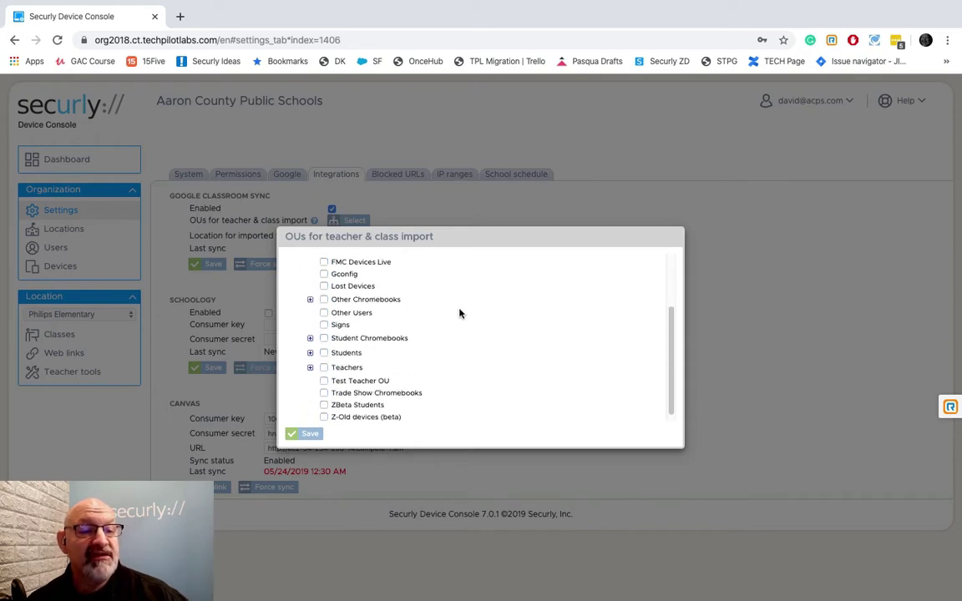
{"action": "left_click", "coordinate": [324, 368]}
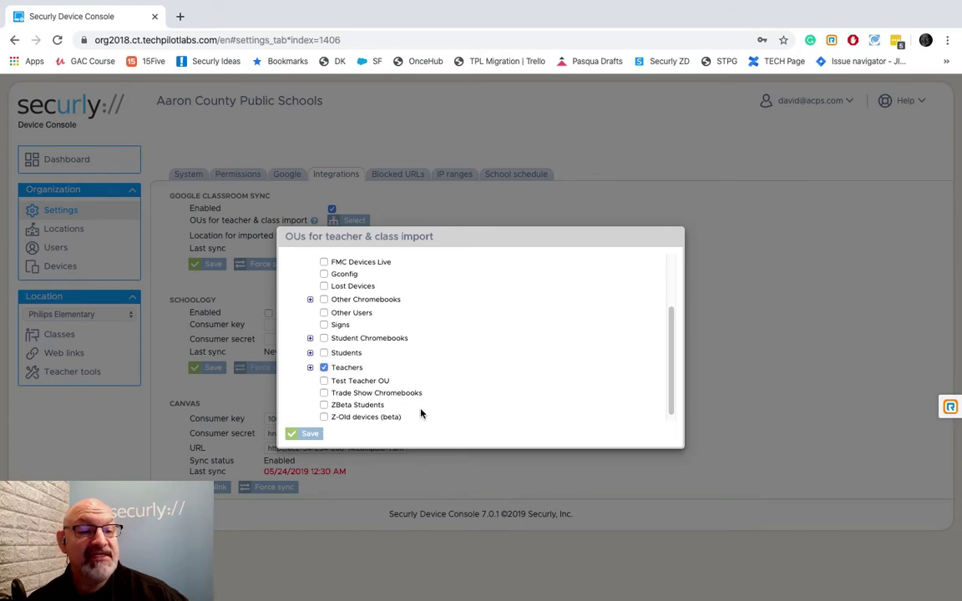
{"action": "left_click", "coordinate": [307, 434]}
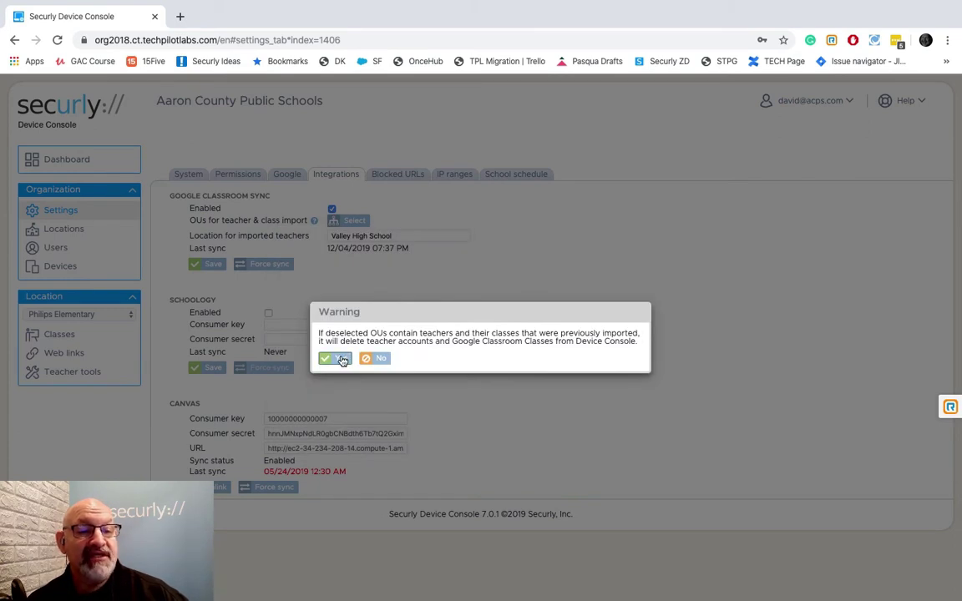
{"action": "left_click", "coordinate": [339, 358]}
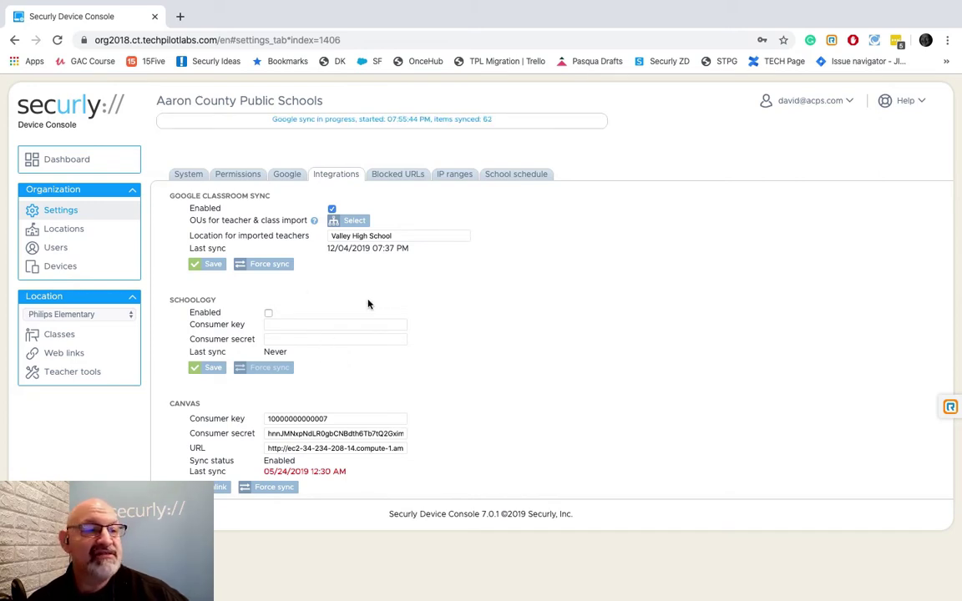
Review the imported Google Classroom classes, and examine the users list sorted by source in descending order.
{"action": "left_click", "coordinate": [61, 337]}
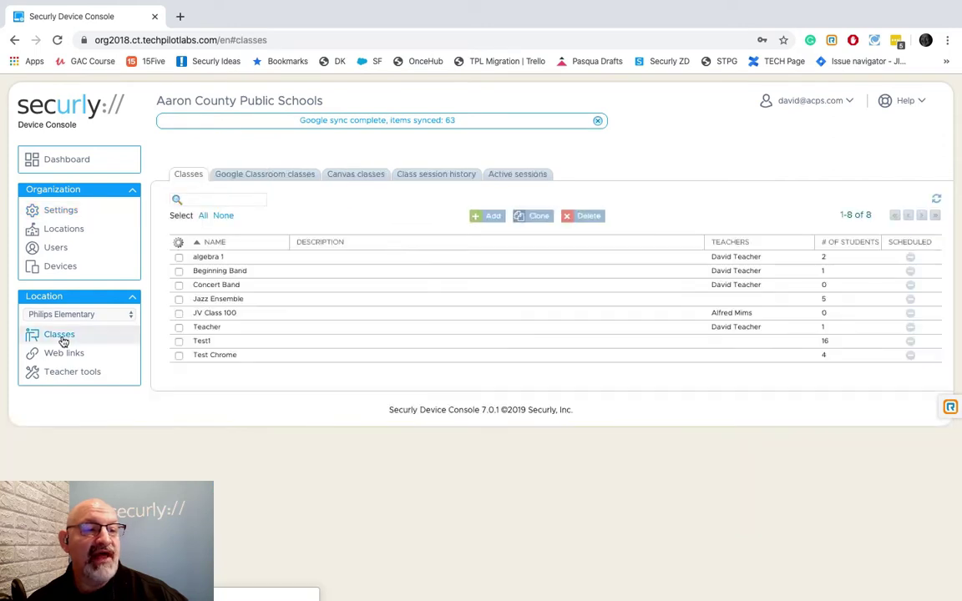
{"action": "left_click", "coordinate": [278, 174]}
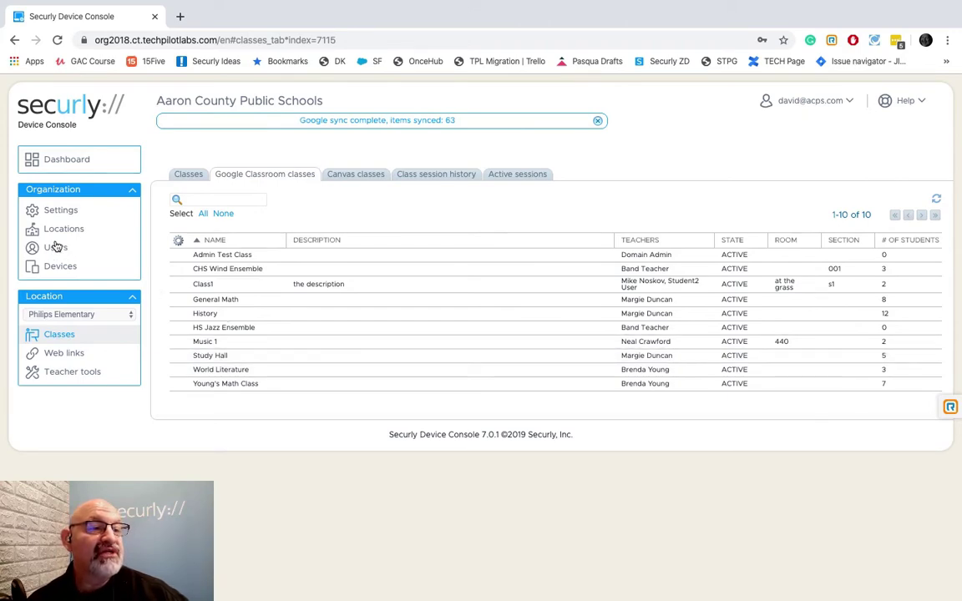
{"action": "left_click", "coordinate": [55, 248]}
{"action": "scroll", "coordinate": [367, 317], "scroll_direction": "down", "scroll_amount": 3}
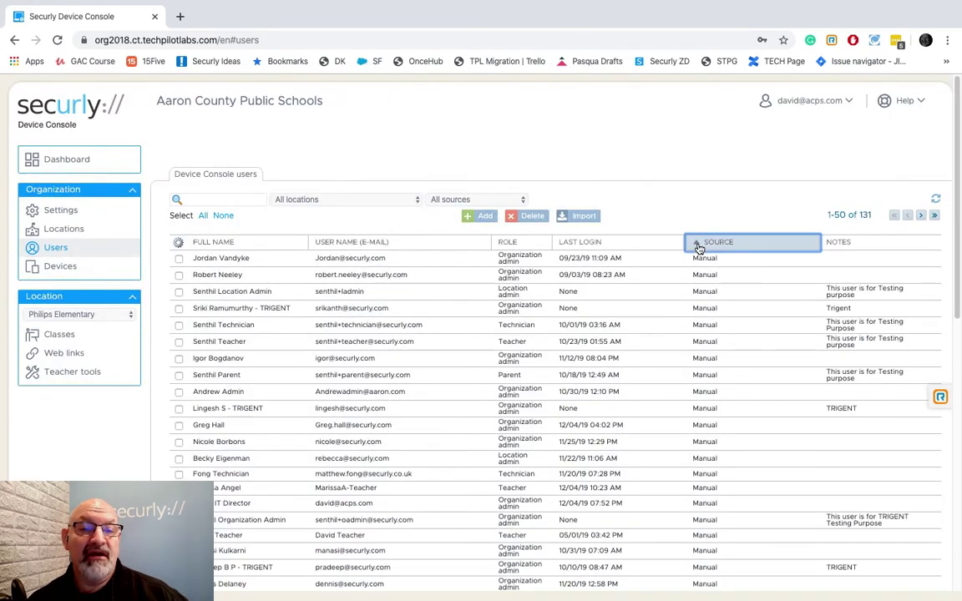
{"action": "left_click", "coordinate": [699, 243]}
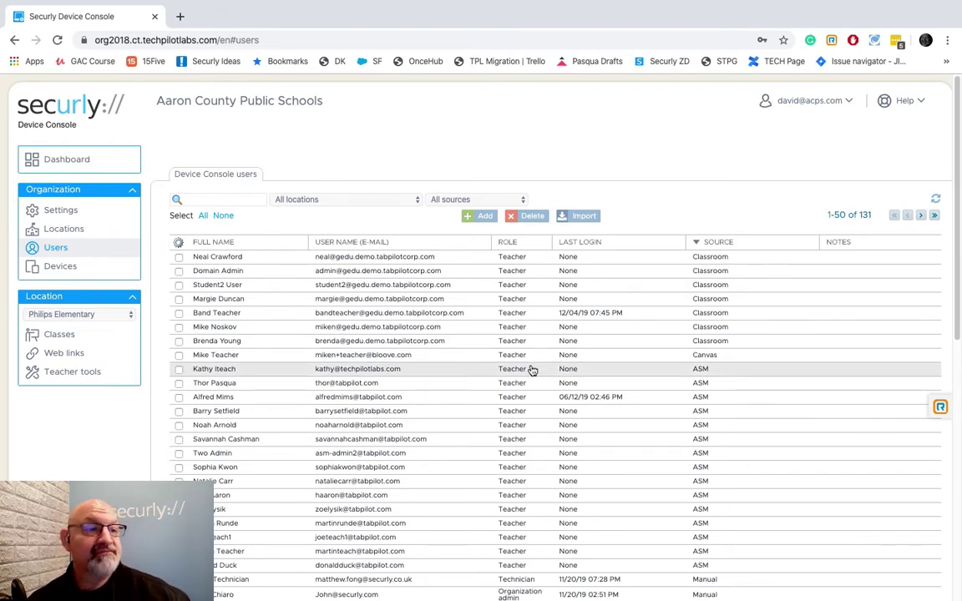
Add mlb.com to the organization's blocked URLs and save the entry.
{"action": "left_click", "coordinate": [63, 211]}
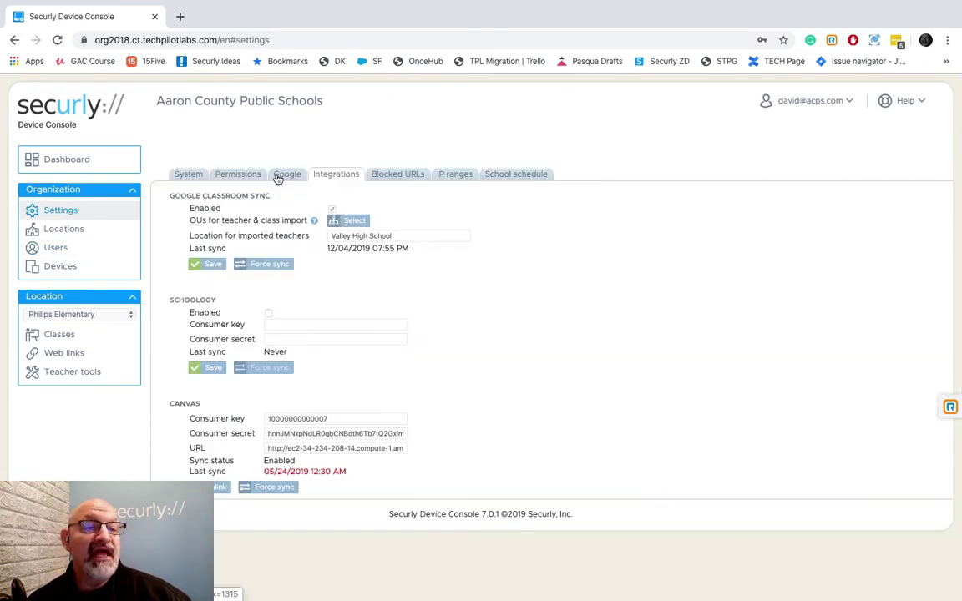
{"action": "left_click", "coordinate": [399, 175]}
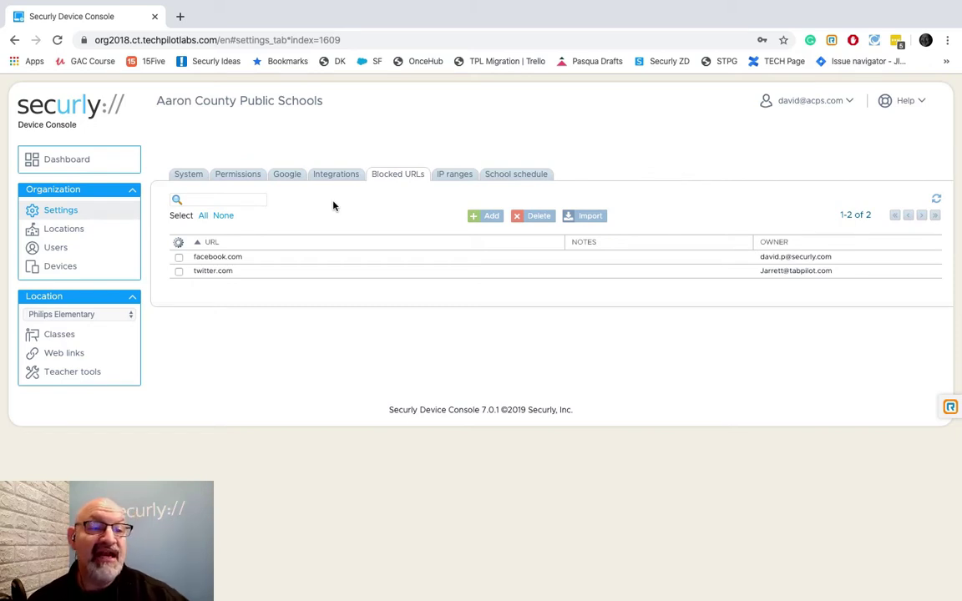
{"action": "left_click", "coordinate": [491, 219]}
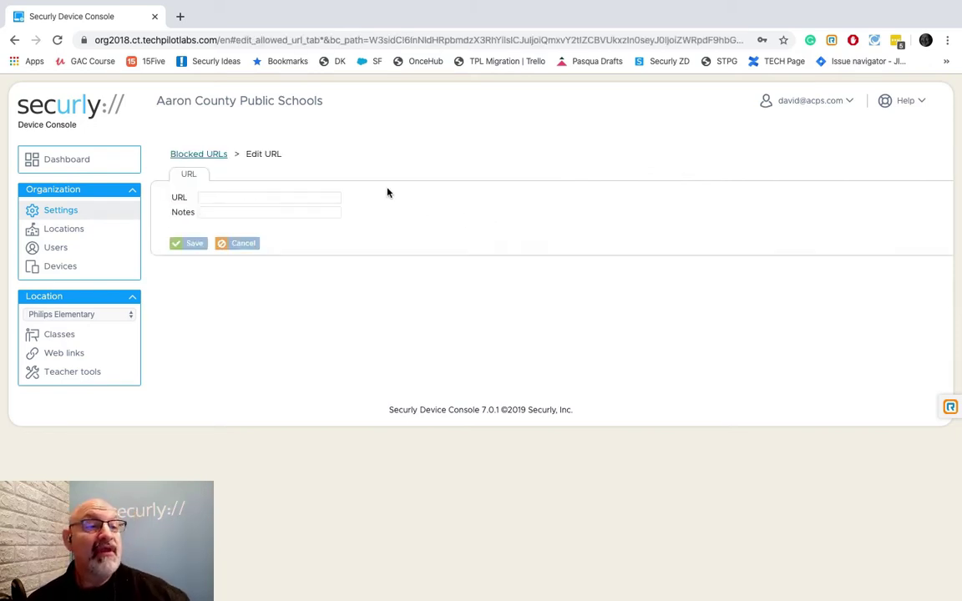
{"action": "left_click", "coordinate": [248, 197]}
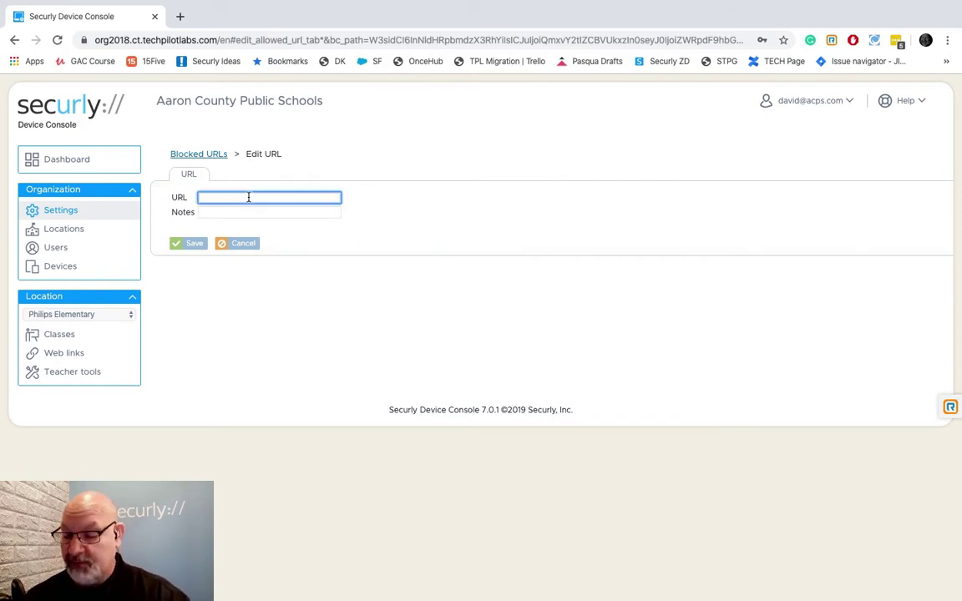
{"action": "type", "text": "mlb.com"}
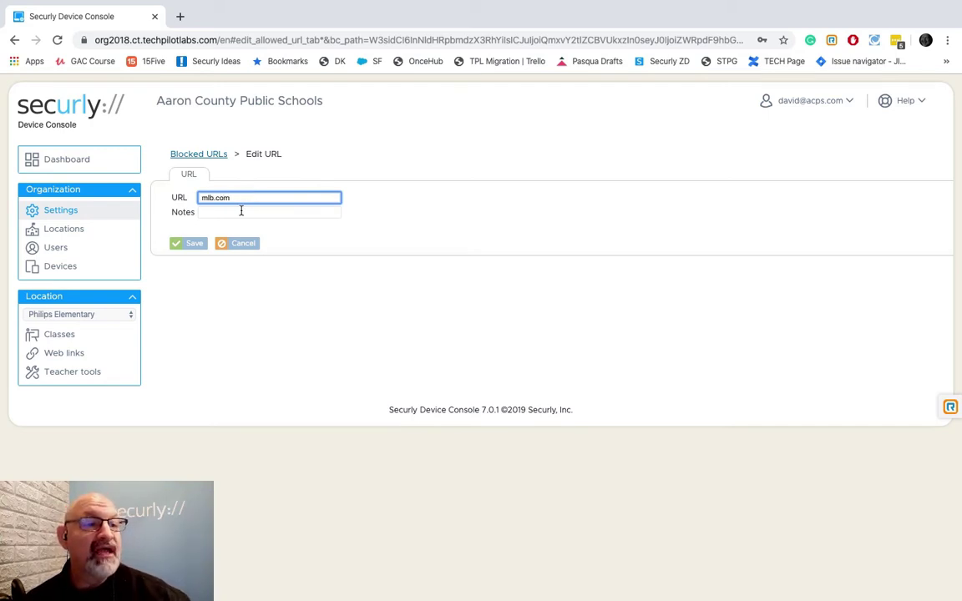
{"action": "left_click", "coordinate": [193, 247]}
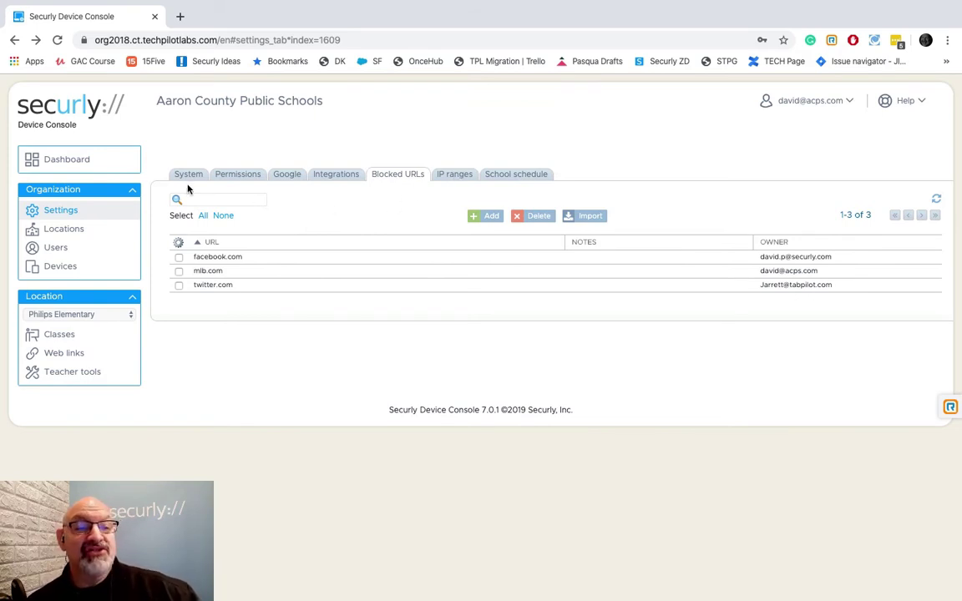
Check the organization's IP ranges, enable excluding Teacher Tools for outside IP address ranges in the system settings, and save.
{"action": "left_click", "coordinate": [451, 176]}
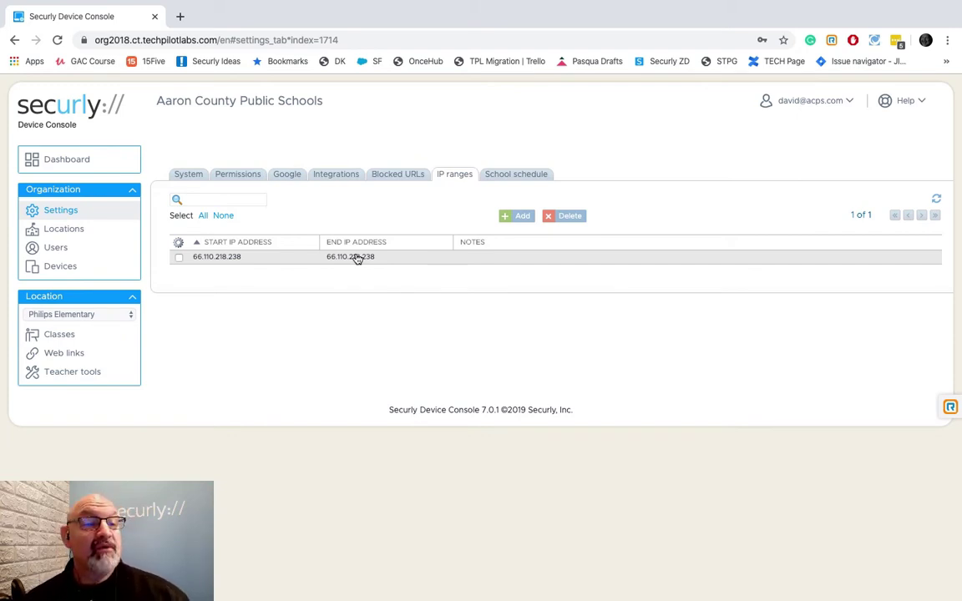
{"action": "left_click", "coordinate": [185, 175]}
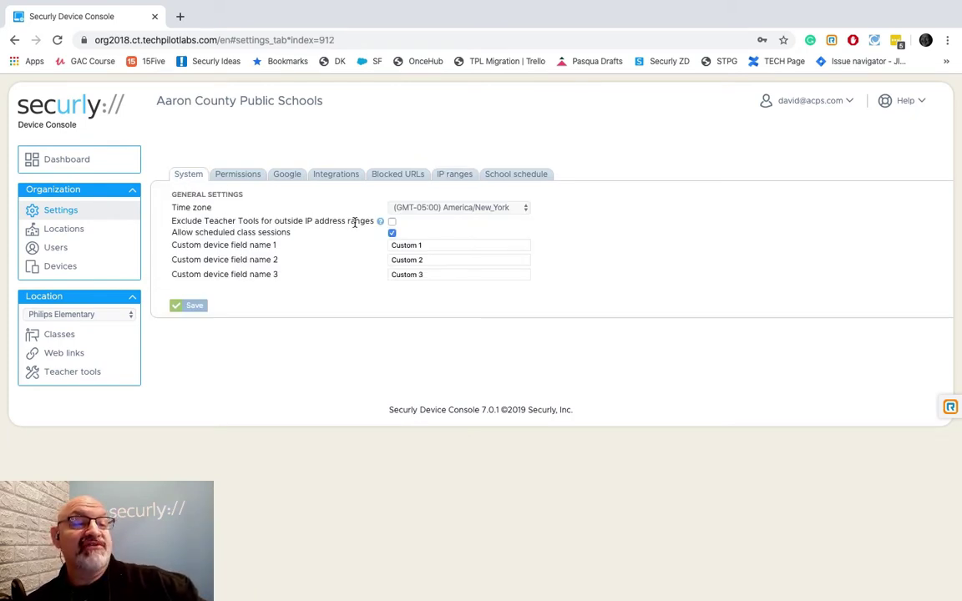
{"action": "left_click", "coordinate": [392, 223]}
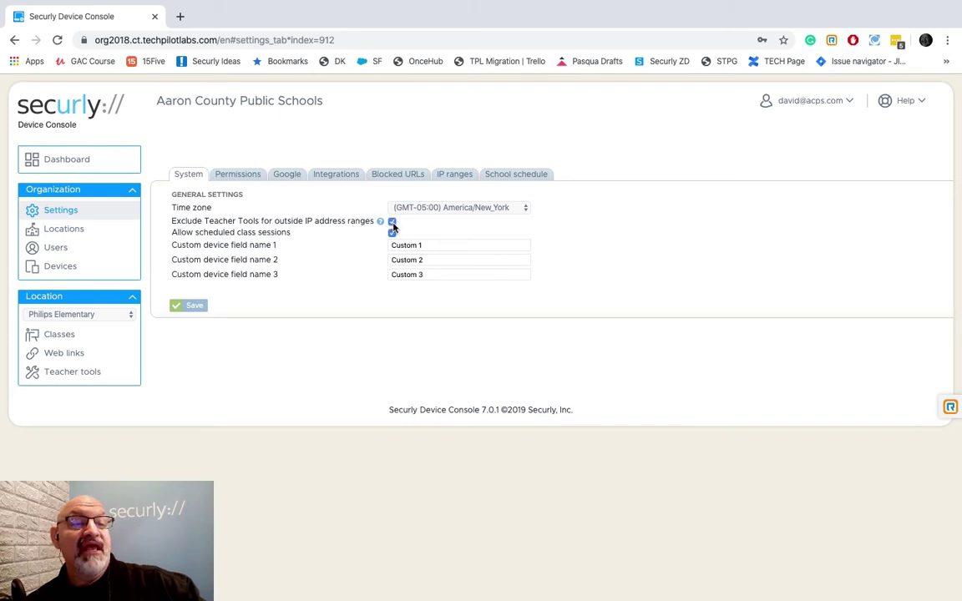
{"action": "left_click", "coordinate": [198, 308]}
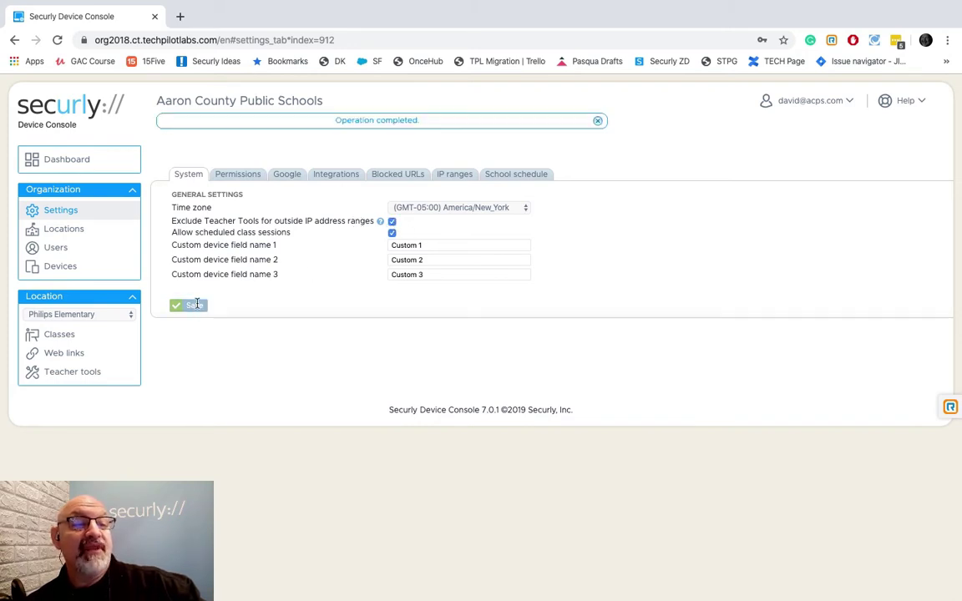
Review the configured IP ranges and try turning off the exclusion of Teacher Tools for outside IP address ranges.
{"action": "left_click", "coordinate": [449, 176]}
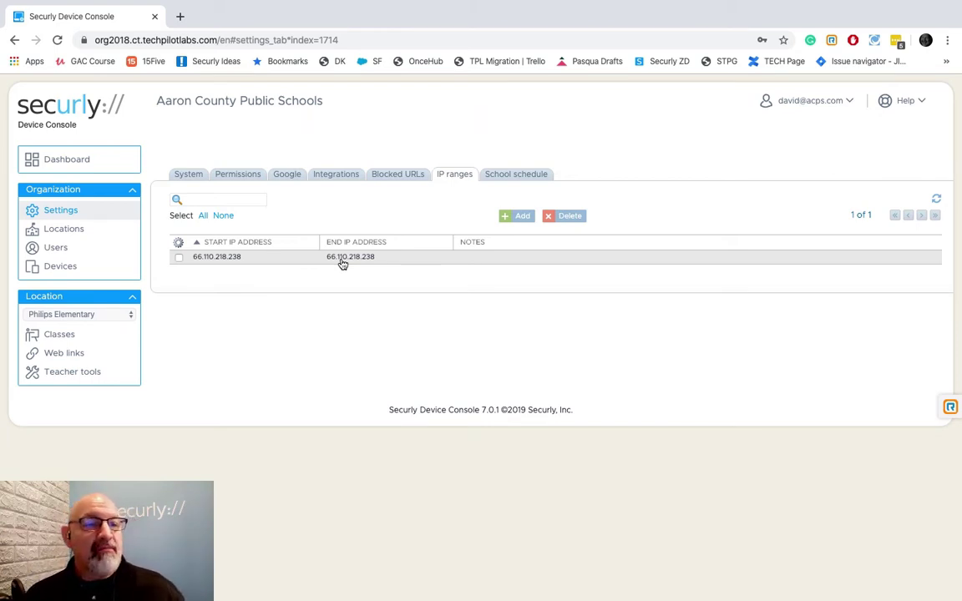
{"action": "left_click", "coordinate": [190, 177]}
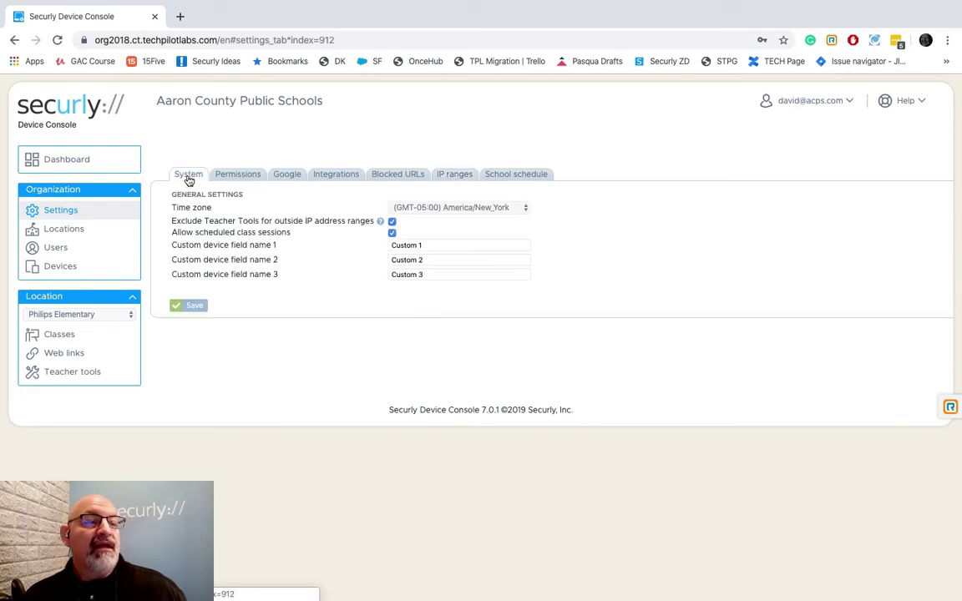
{"action": "left_click", "coordinate": [392, 222]}
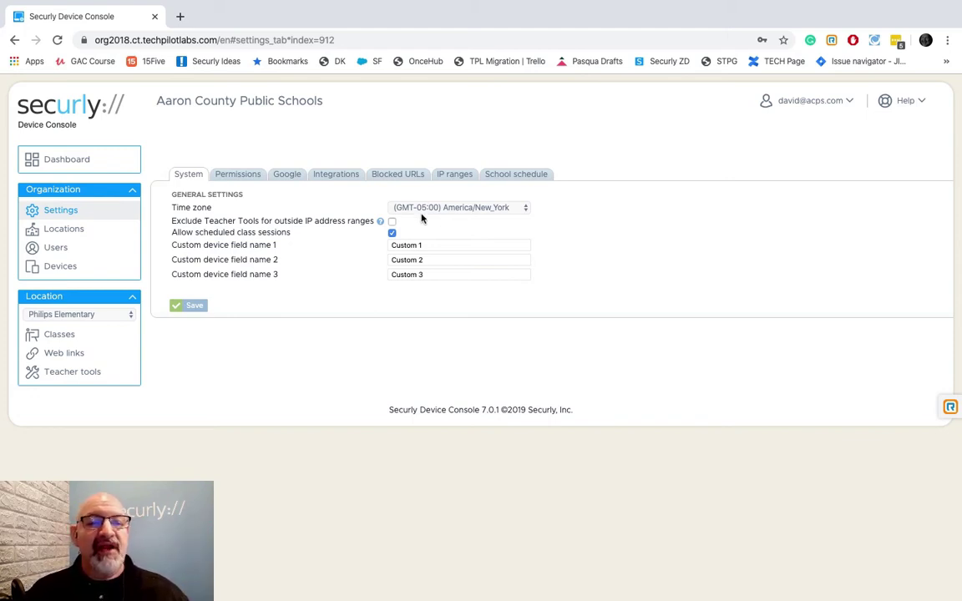
{"action": "left_click", "coordinate": [446, 177]}
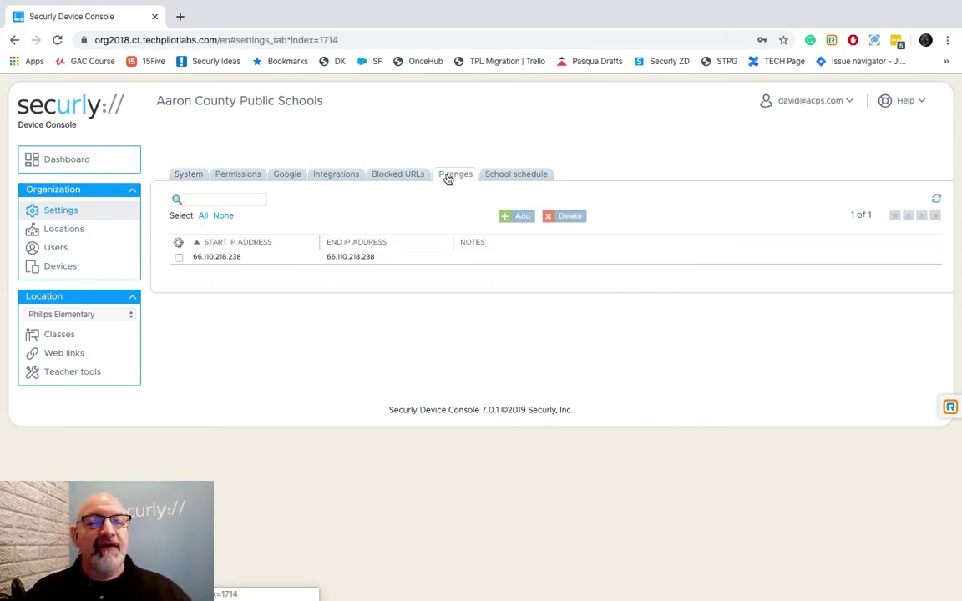
{"action": "left_click", "coordinate": [189, 177]}
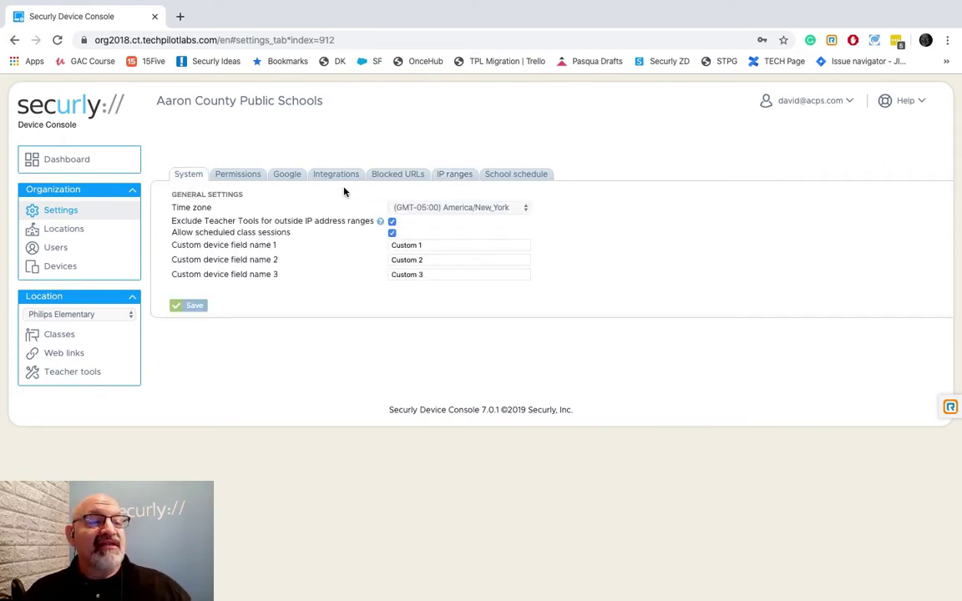
Keep the time zone at (GMT-05:00) America/New_York, disable excluding Teacher Tools for outside IP address ranges, and save the system settings.
{"action": "left_click", "coordinate": [474, 209]}
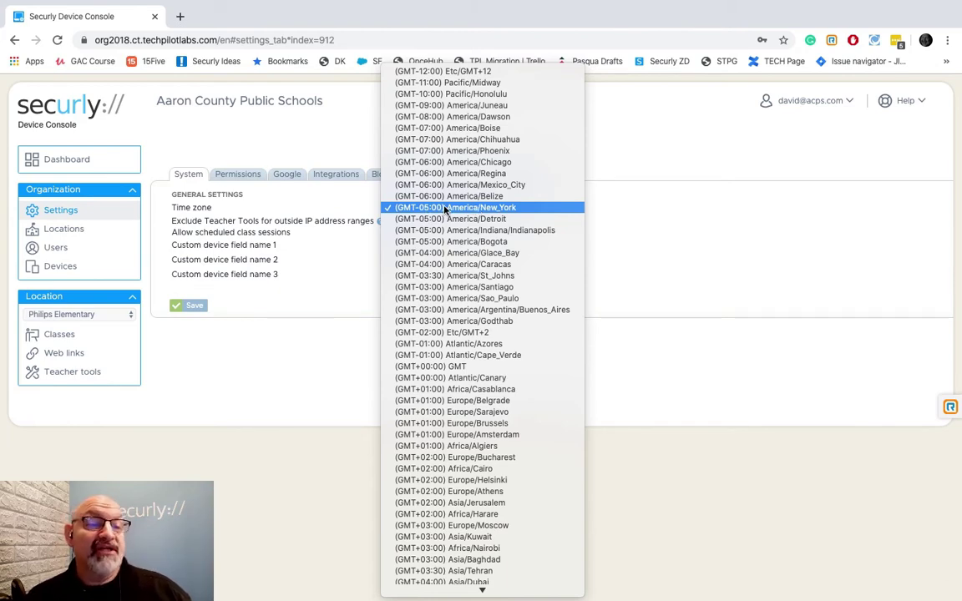
{"action": "left_click", "coordinate": [445, 209]}
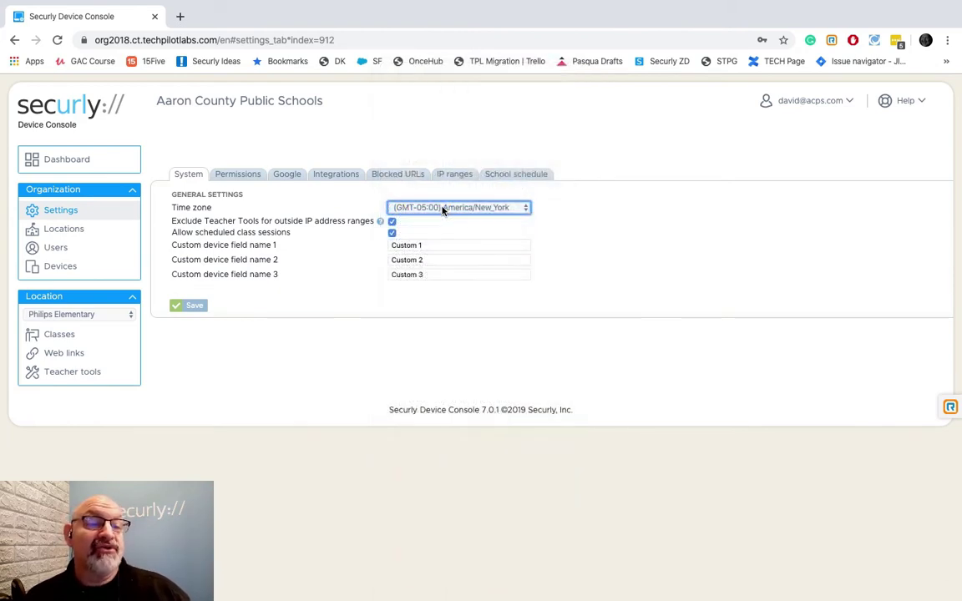
{"action": "left_click", "coordinate": [391, 222]}
{"action": "left_click", "coordinate": [392, 233]}
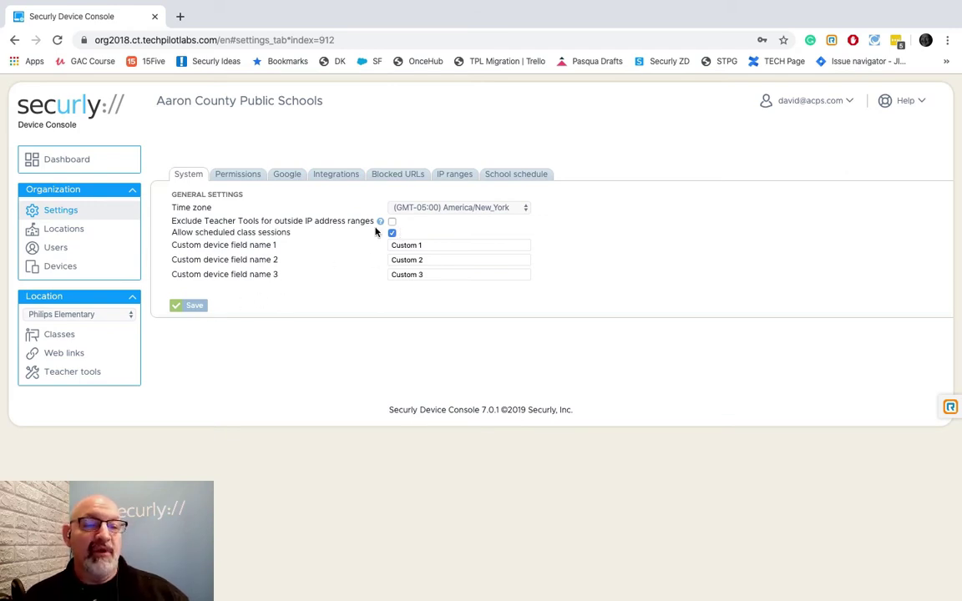
{"action": "left_click", "coordinate": [188, 306]}
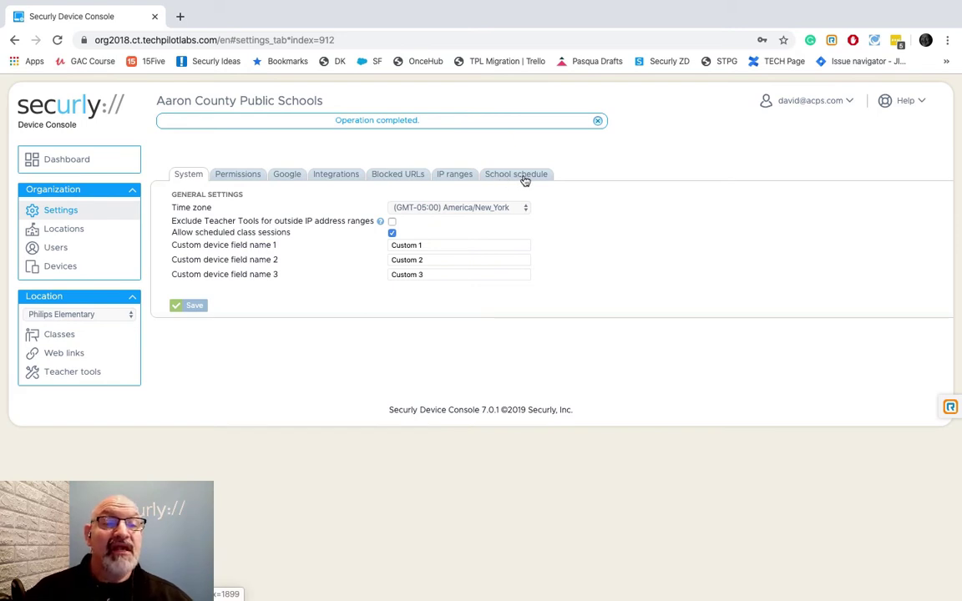
Open the school schedule entry for December 2, 2019 for editing and set its start time to 07:15 AM.
{"action": "left_click", "coordinate": [523, 179]}
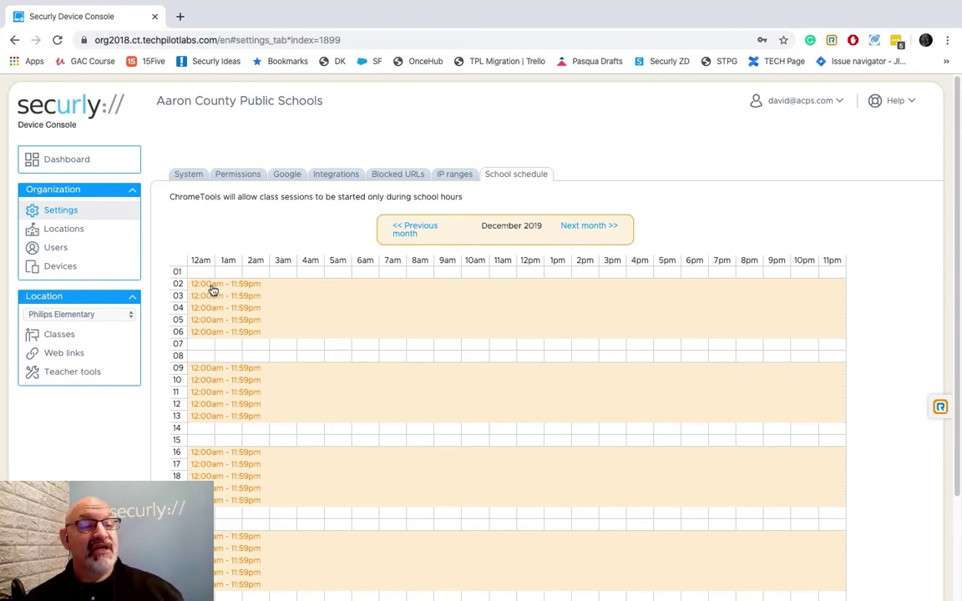
{"action": "left_click", "coordinate": [213, 289]}
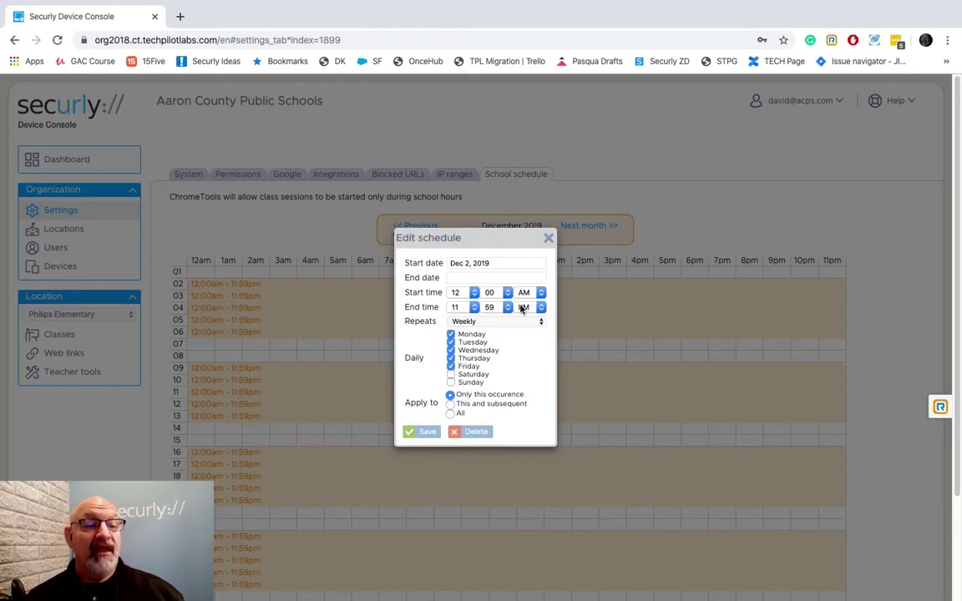
{"action": "left_click", "coordinate": [474, 295]}
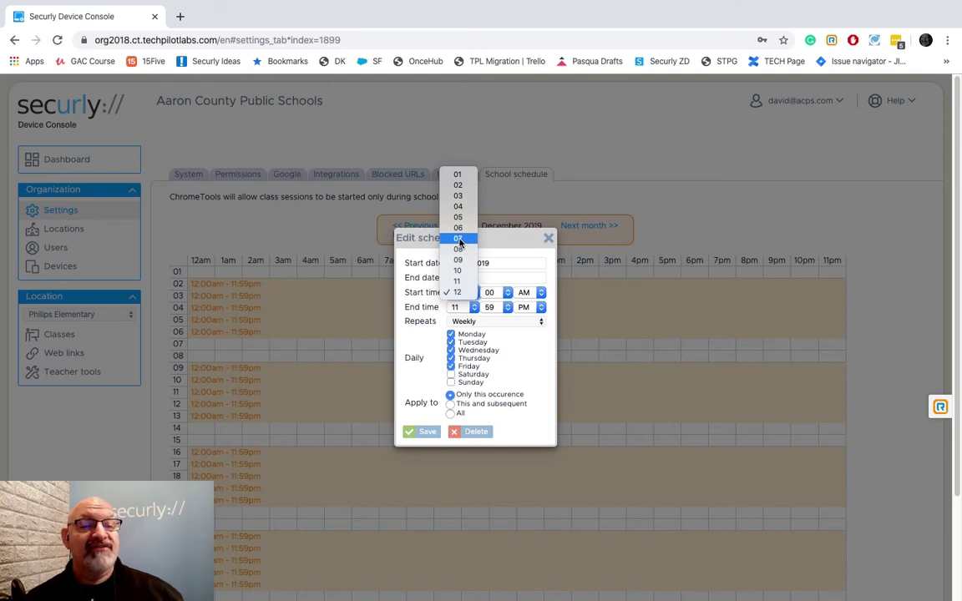
{"action": "left_click", "coordinate": [458, 240]}
{"action": "left_click", "coordinate": [498, 293]}
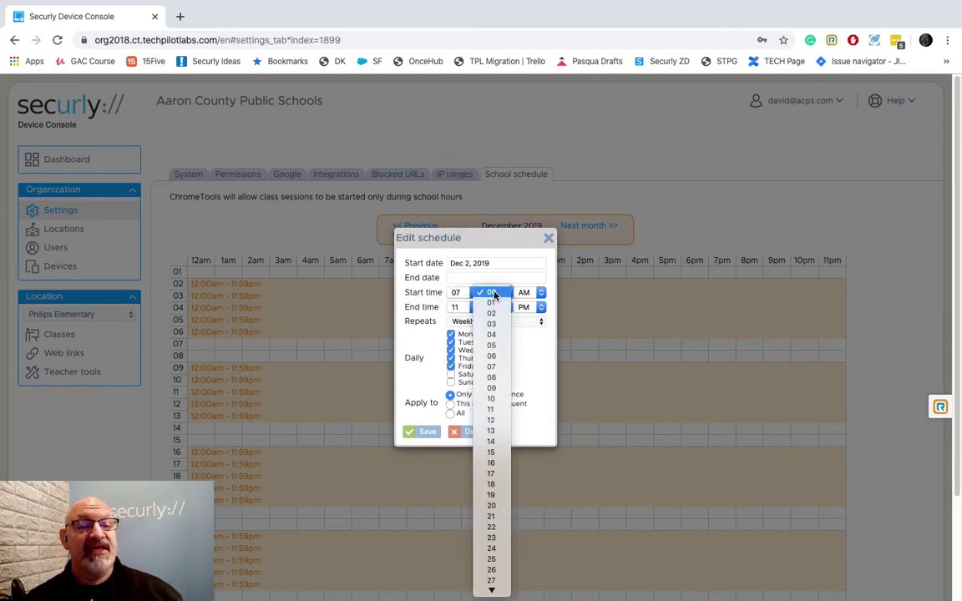
{"action": "left_click", "coordinate": [492, 452]}
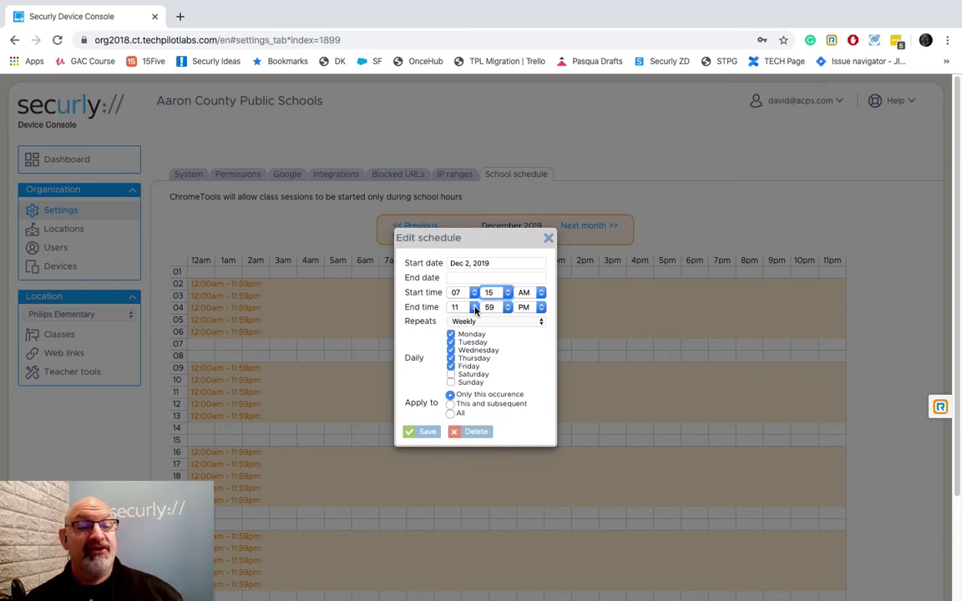
Set the end time of the December 2, 2019 schedule entry to 03:40 PM.
{"action": "left_click", "coordinate": [473, 309]}
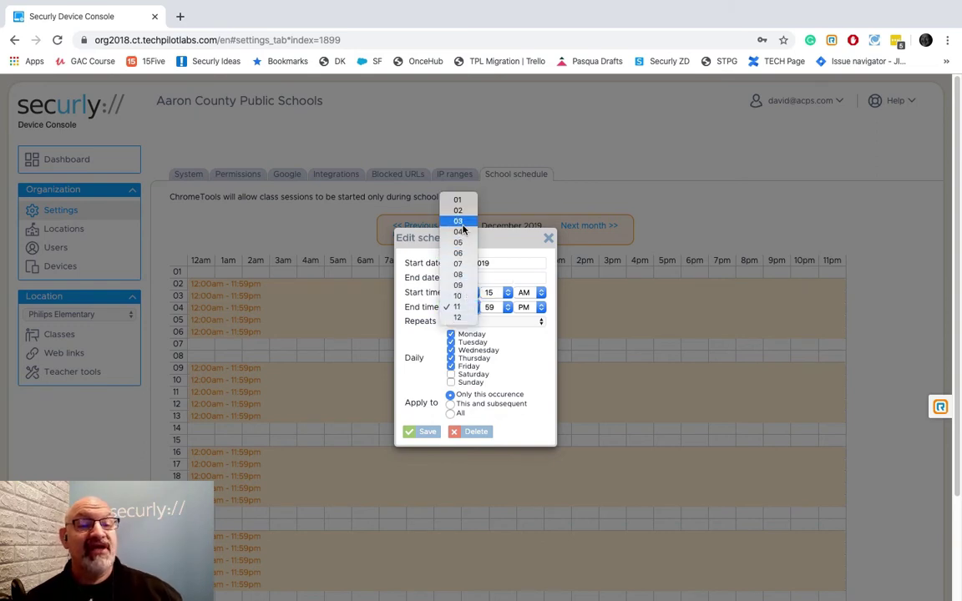
{"action": "left_click", "coordinate": [458, 231]}
{"action": "left_click", "coordinate": [474, 311]}
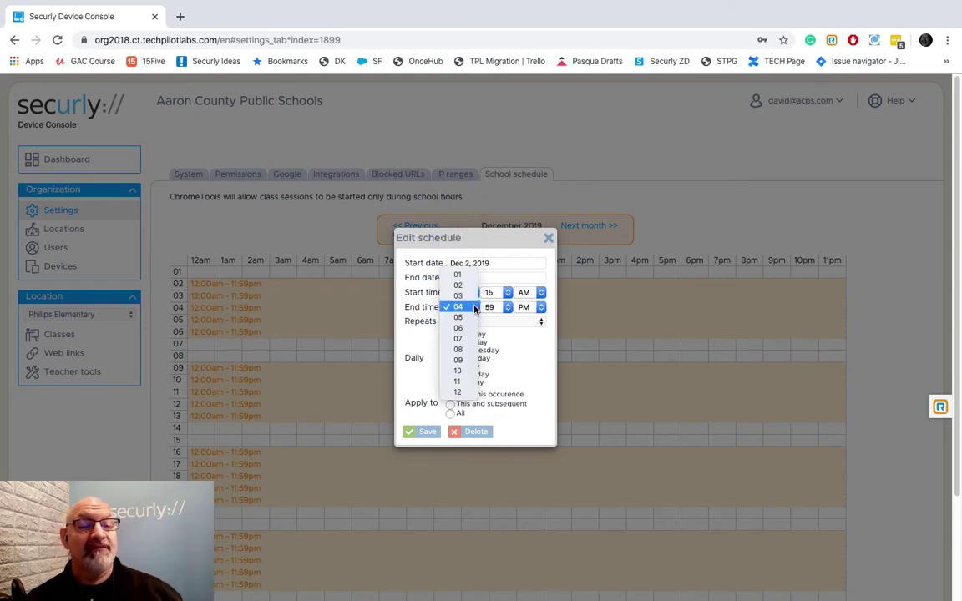
{"action": "left_click", "coordinate": [503, 309]}
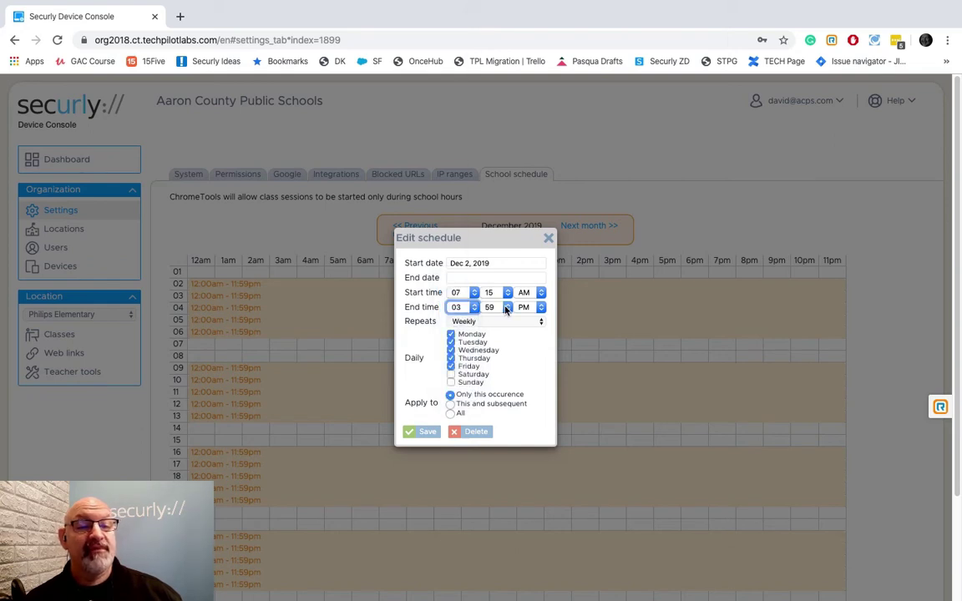
{"action": "left_click", "coordinate": [503, 308]}
{"action": "left_click", "coordinate": [495, 104]}
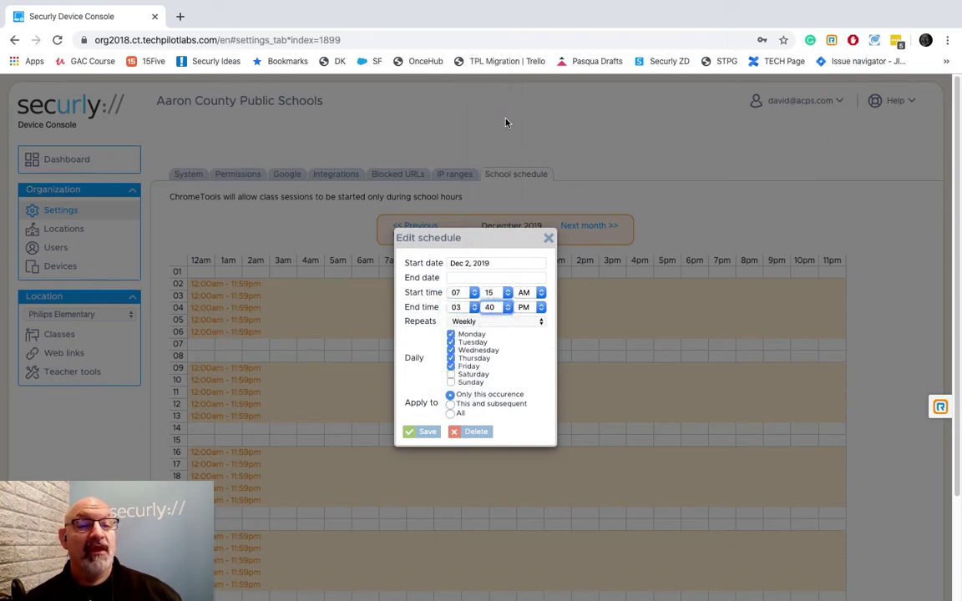
{"action": "left_click", "coordinate": [450, 366]}
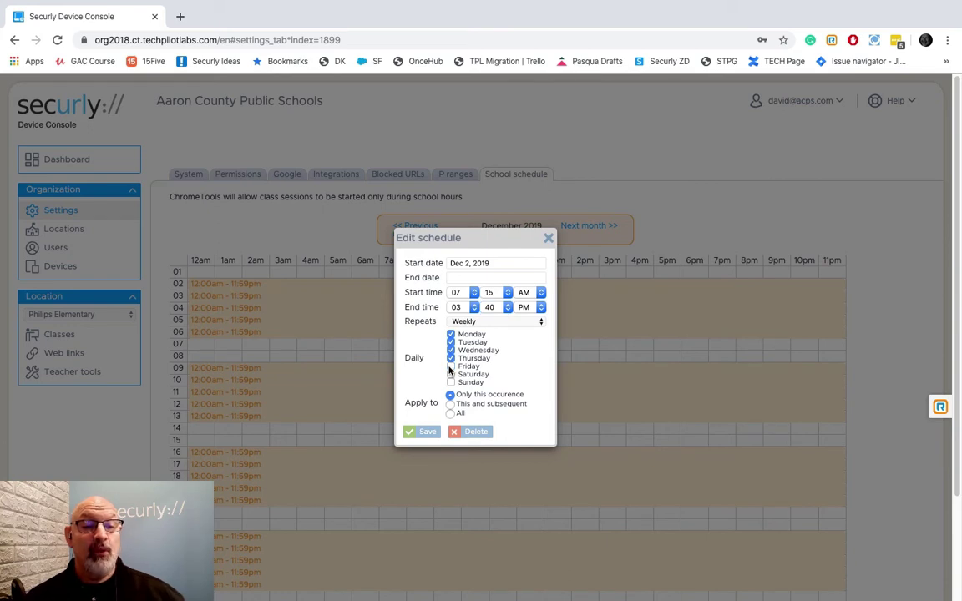
{"action": "left_click", "coordinate": [450, 367]}
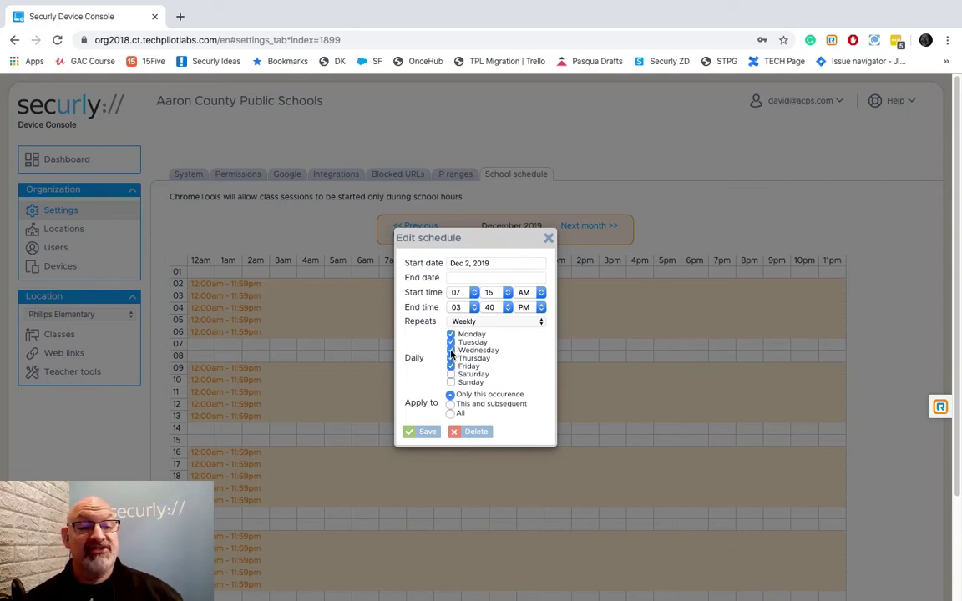
{"action": "left_click", "coordinate": [451, 351]}
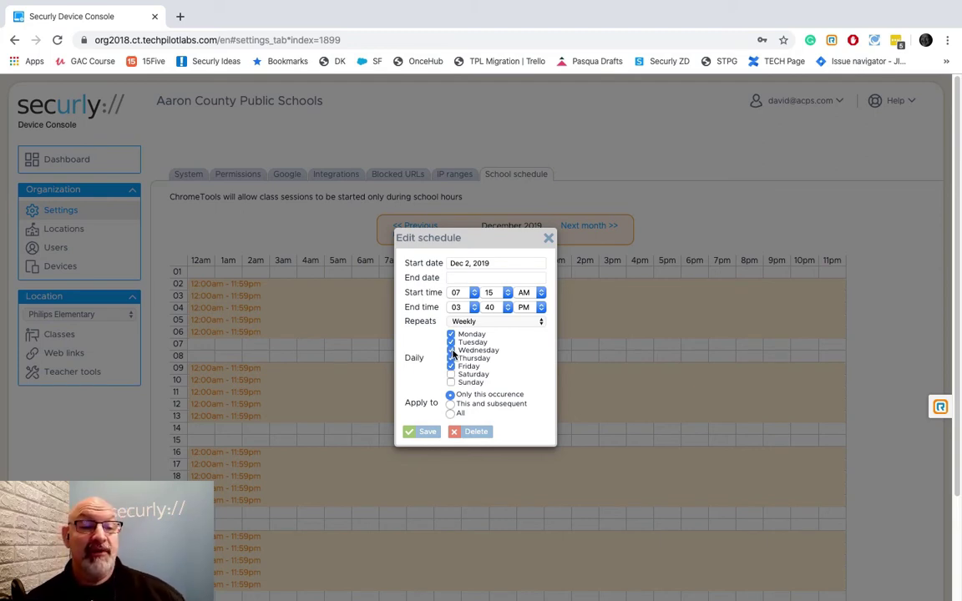
{"action": "left_click", "coordinate": [451, 351]}
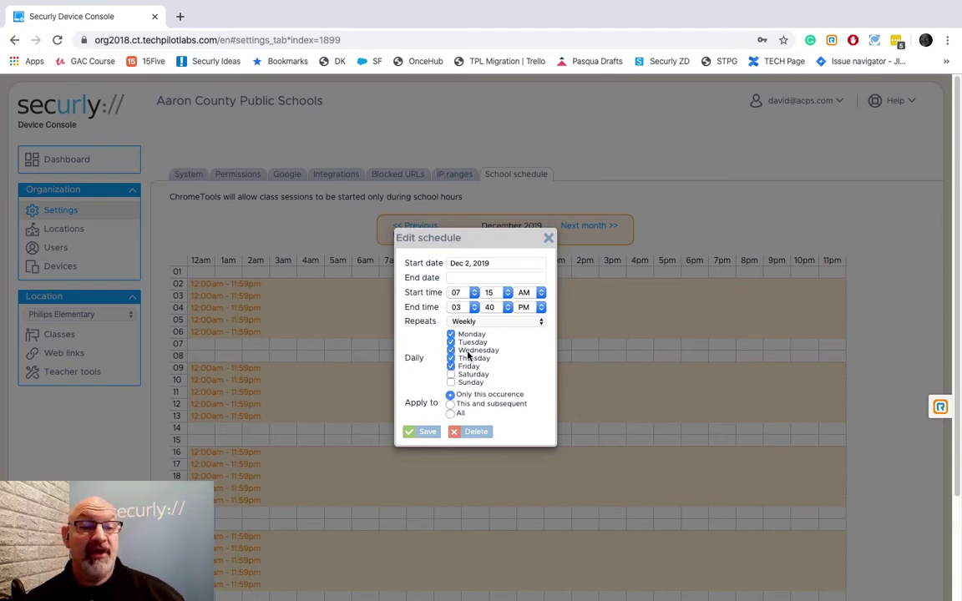
Apply the edited school hours to all occurrences of the weekly schedule and save them.
{"action": "left_click", "coordinate": [451, 414]}
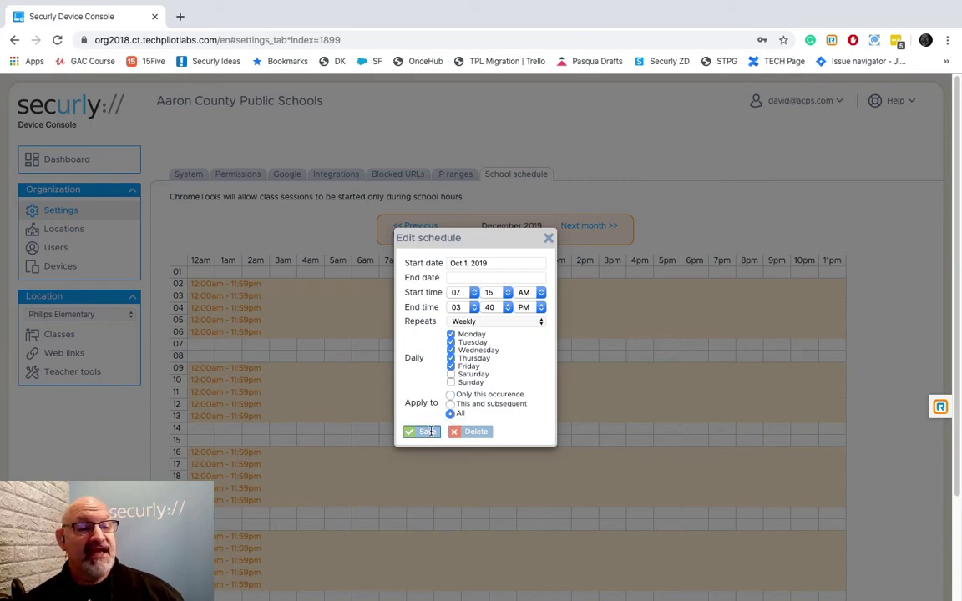
{"action": "left_click", "coordinate": [429, 432]}
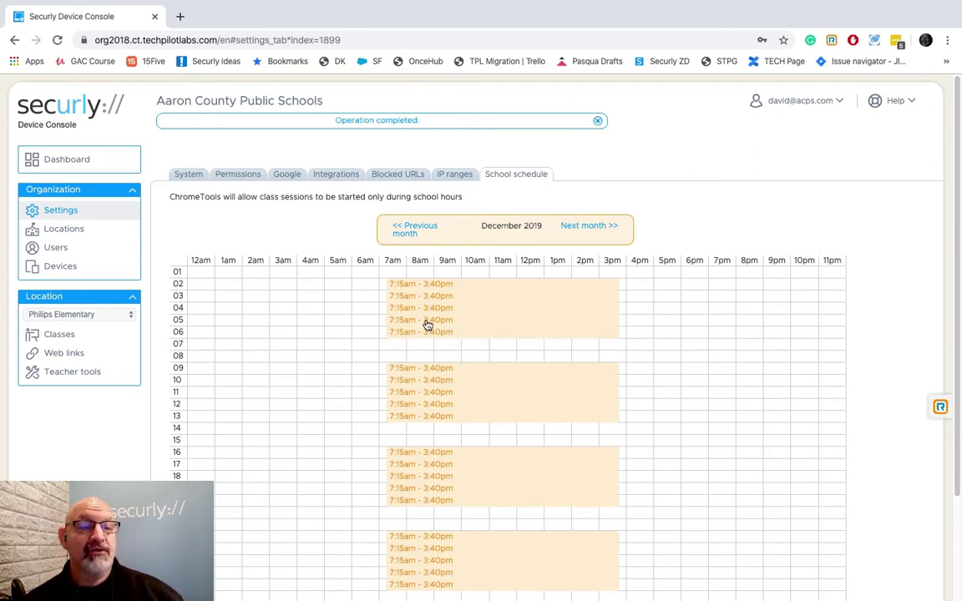
Delete only the January 1, 2020 occurrence from the school schedule.
{"action": "left_click", "coordinate": [598, 228]}
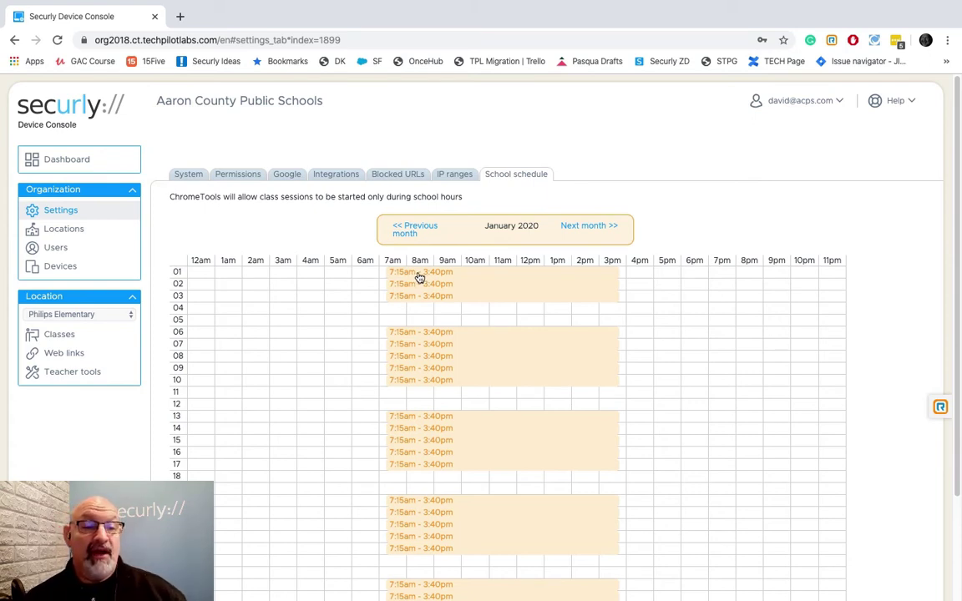
{"action": "left_click", "coordinate": [419, 277]}
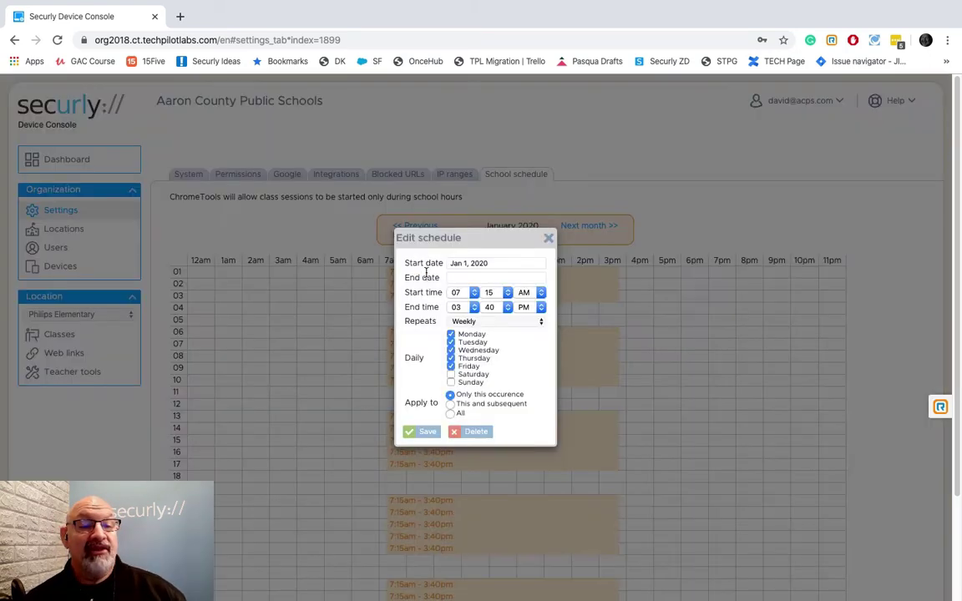
{"action": "left_click", "coordinate": [466, 433]}
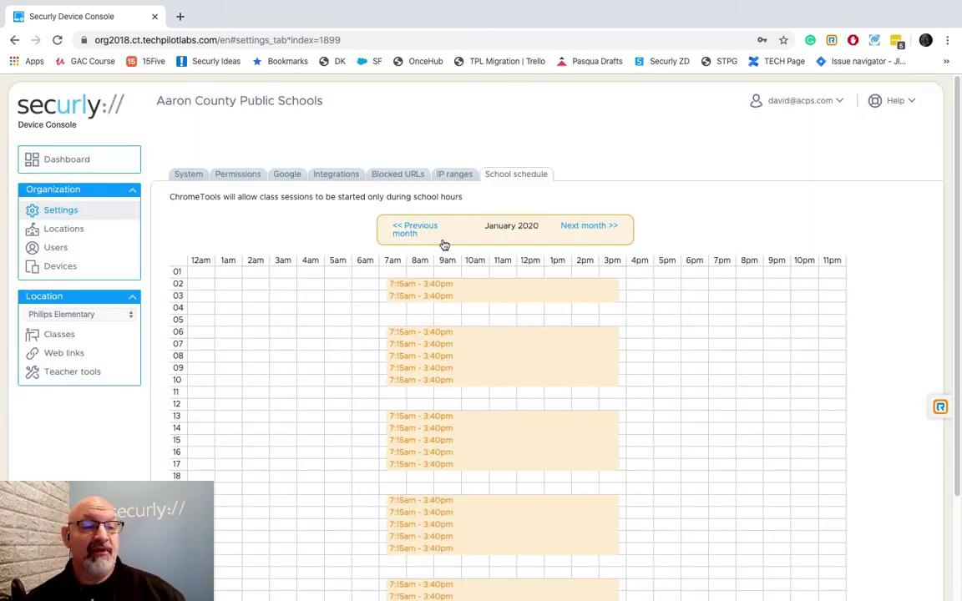
Set the school day on December 24, 2019 to end at 12:10 PM for only this occurrence, and save.
{"action": "left_click", "coordinate": [416, 234]}
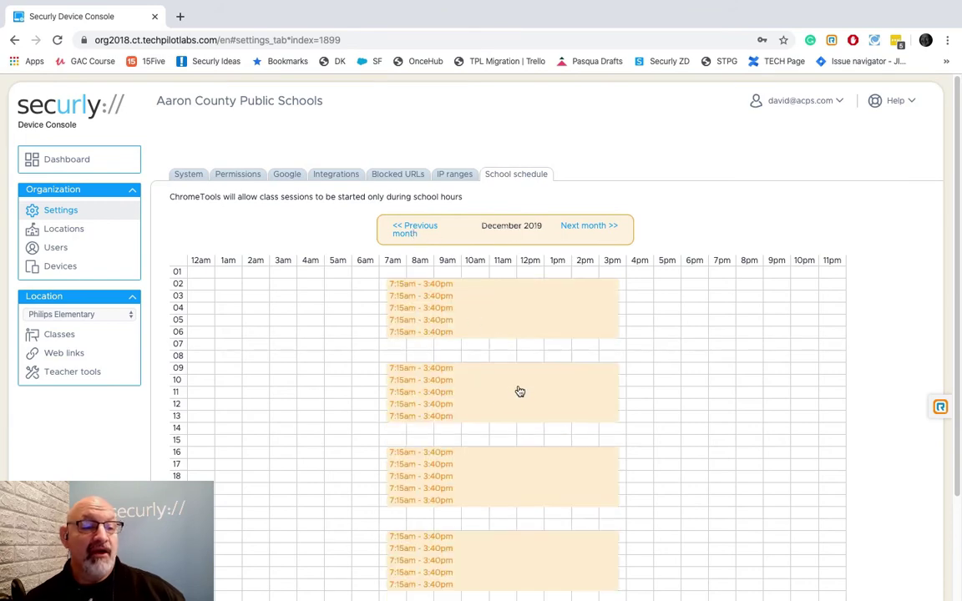
{"action": "scroll", "coordinate": [506, 395], "scroll_direction": "down", "scroll_amount": 2}
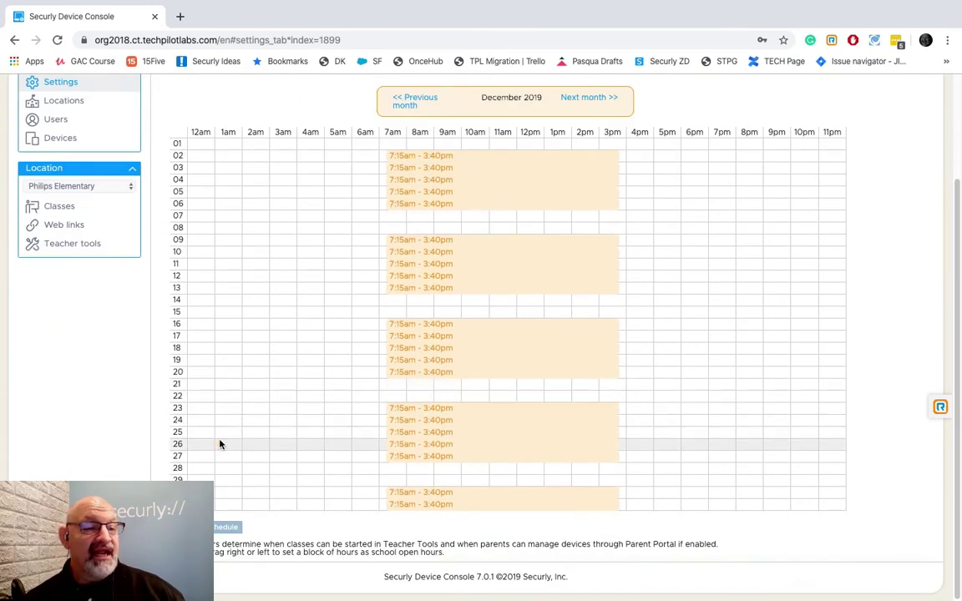
{"action": "left_click", "coordinate": [403, 427]}
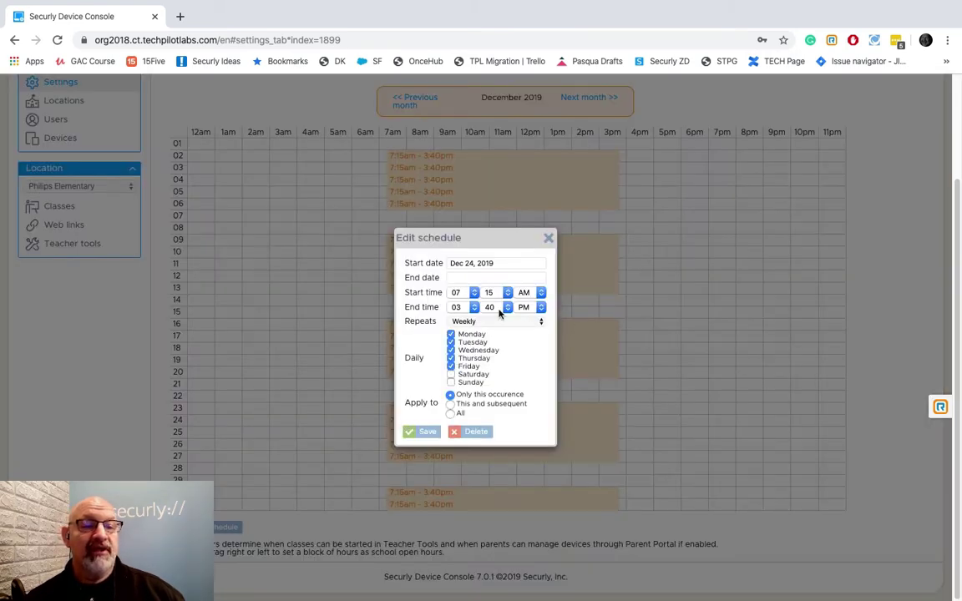
{"action": "left_click", "coordinate": [472, 307]}
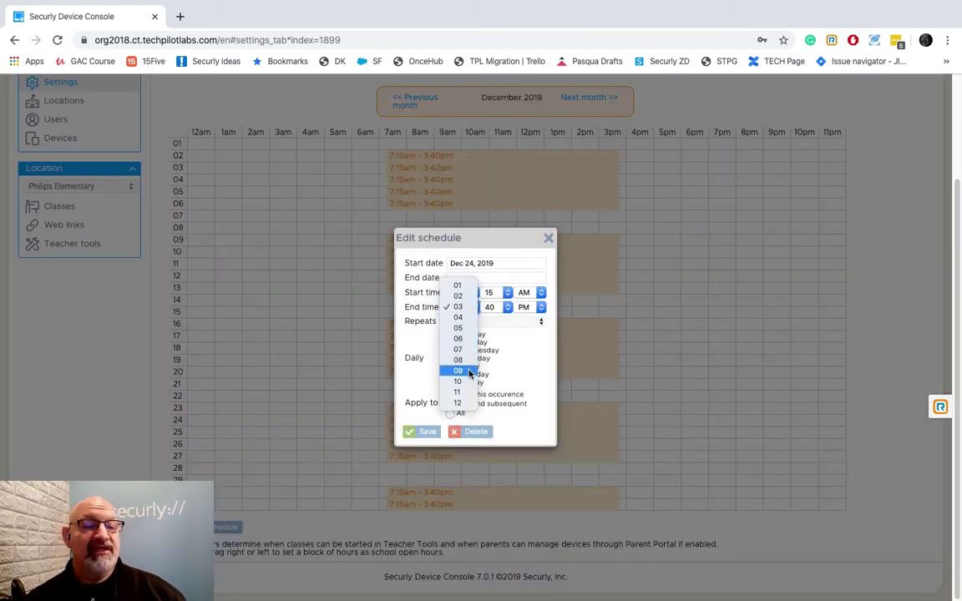
{"action": "left_click", "coordinate": [458, 402]}
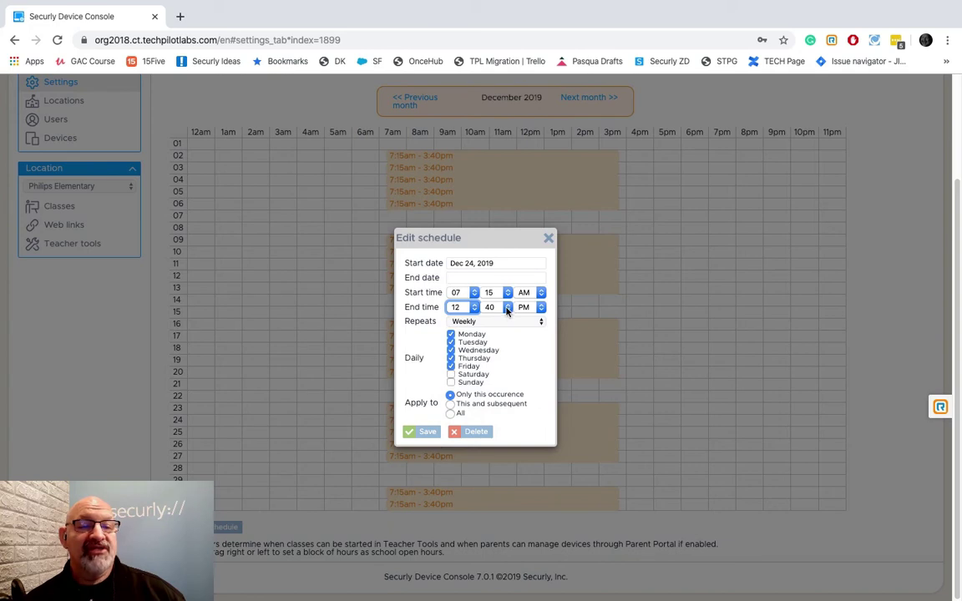
{"action": "left_click", "coordinate": [509, 308]}
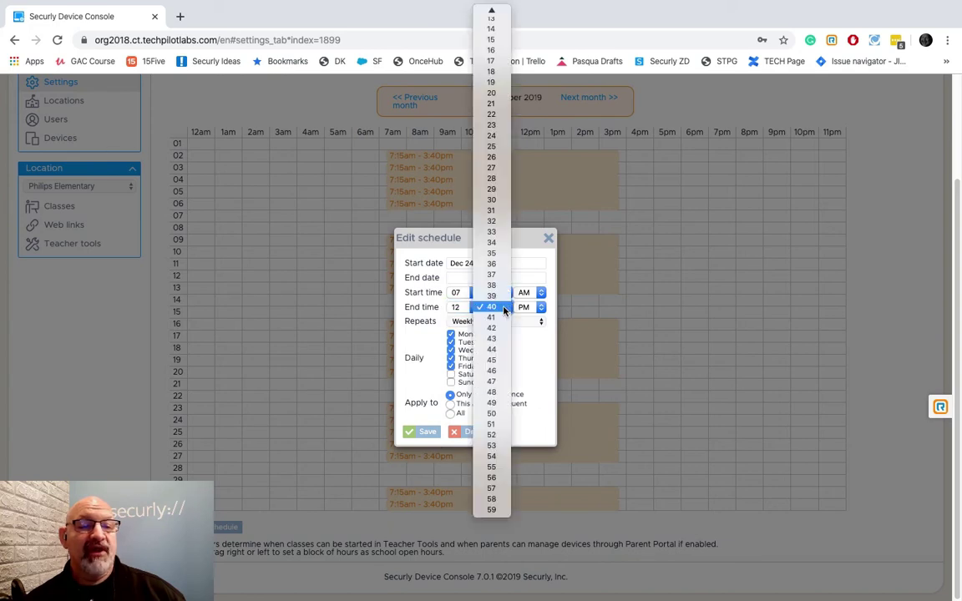
{"action": "scroll", "coordinate": [491, 50], "scroll_direction": "up", "scroll_amount": 2}
{"action": "left_click", "coordinate": [490, 34]}
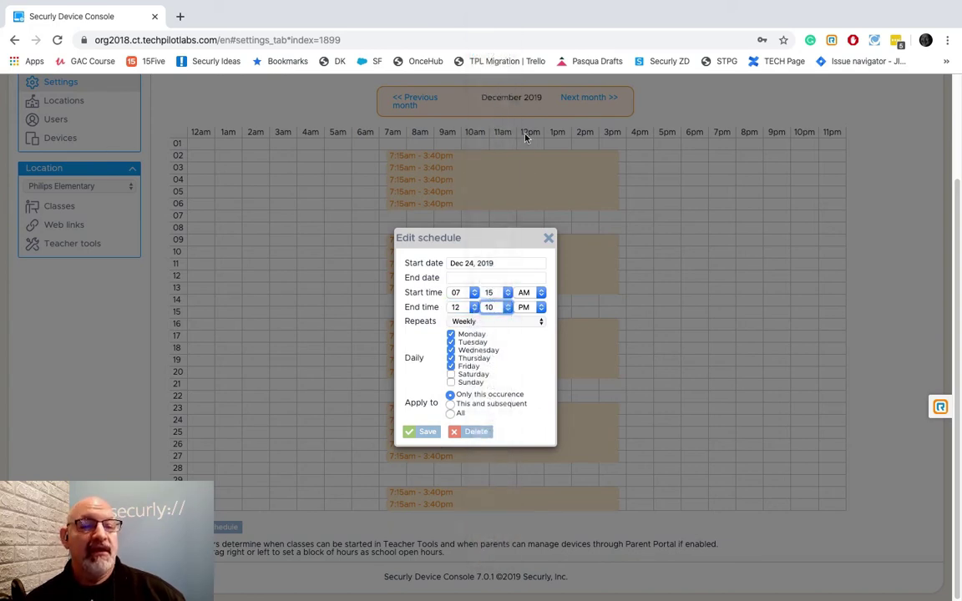
{"action": "left_click", "coordinate": [426, 434]}
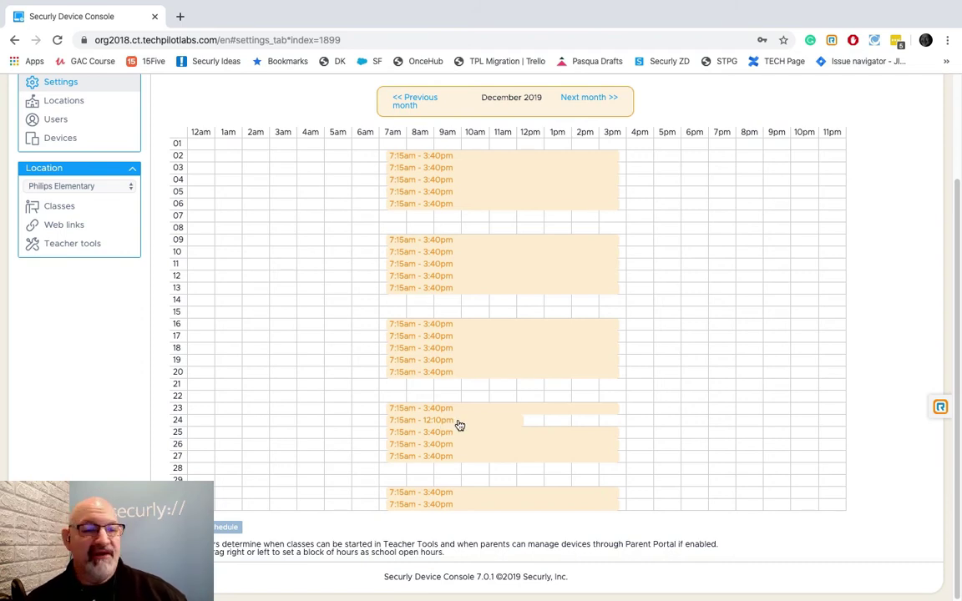
{"action": "scroll", "coordinate": [464, 401], "scroll_direction": "up", "scroll_amount": 1}
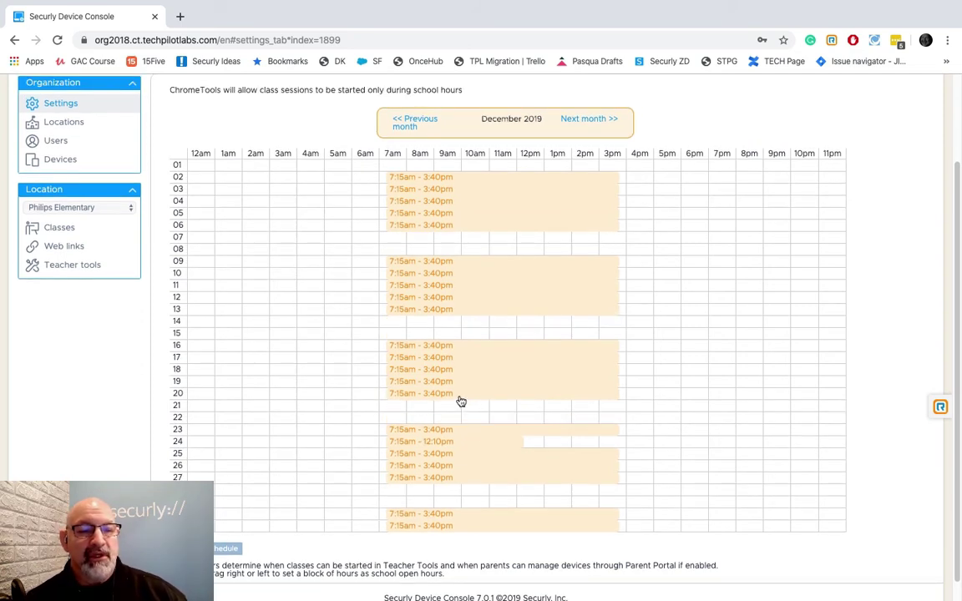
{"action": "scroll", "coordinate": [461, 402], "scroll_direction": "down", "scroll_amount": 1}
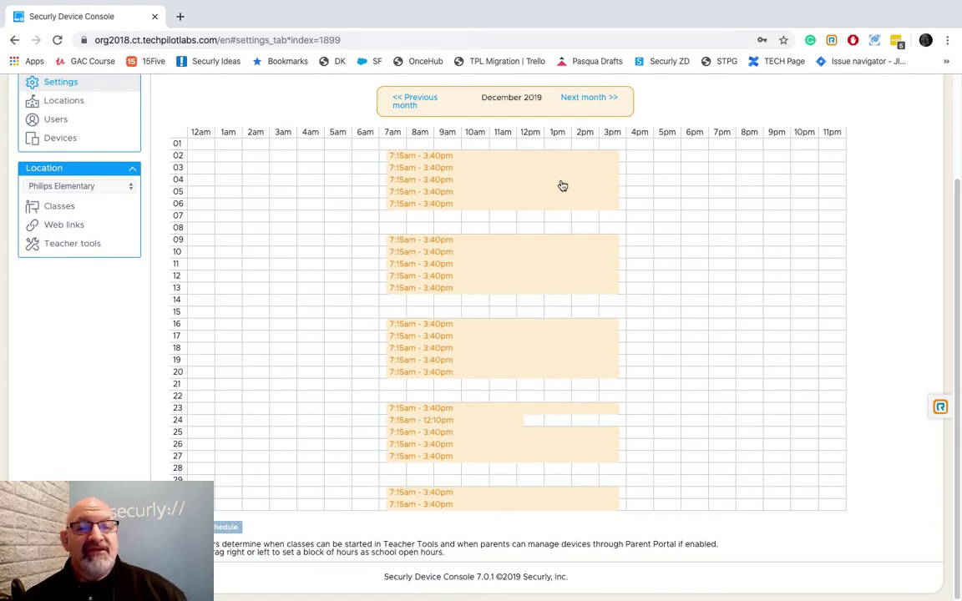
{"action": "scroll", "coordinate": [499, 243], "scroll_direction": "up", "scroll_amount": 6}
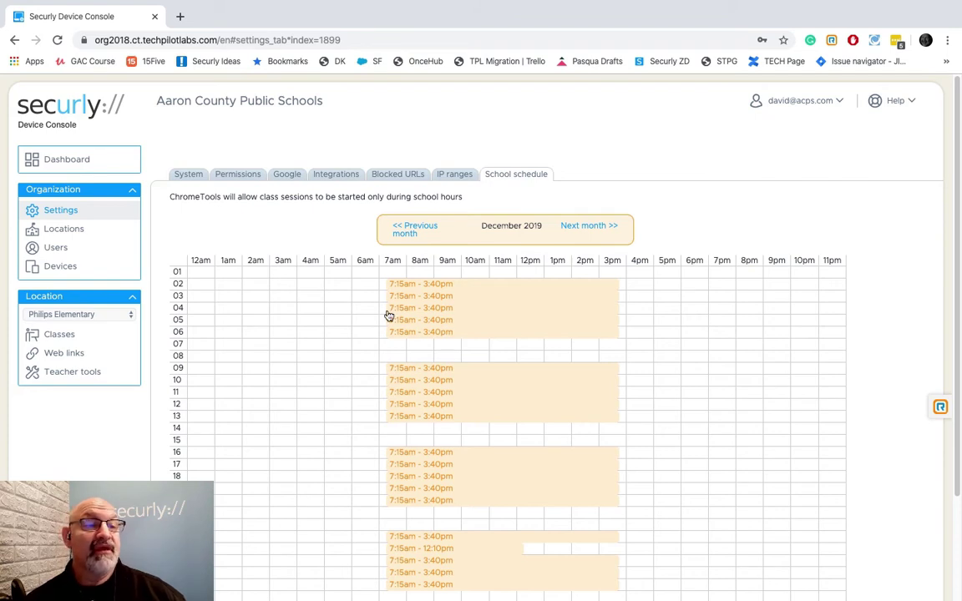
{"action": "scroll", "coordinate": [302, 238], "scroll_direction": "down", "scroll_amount": 1}
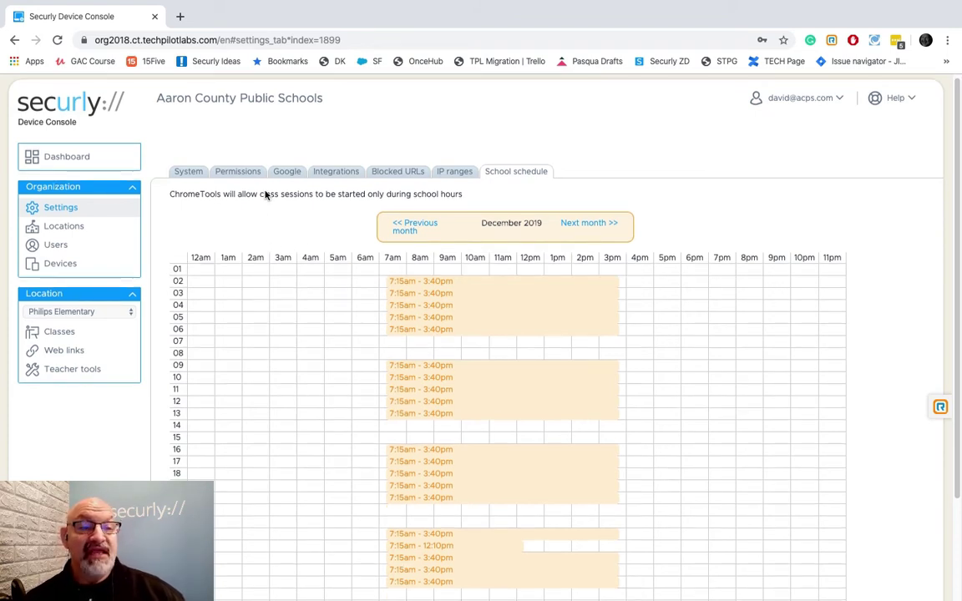
{"action": "left_click", "coordinate": [243, 175]}
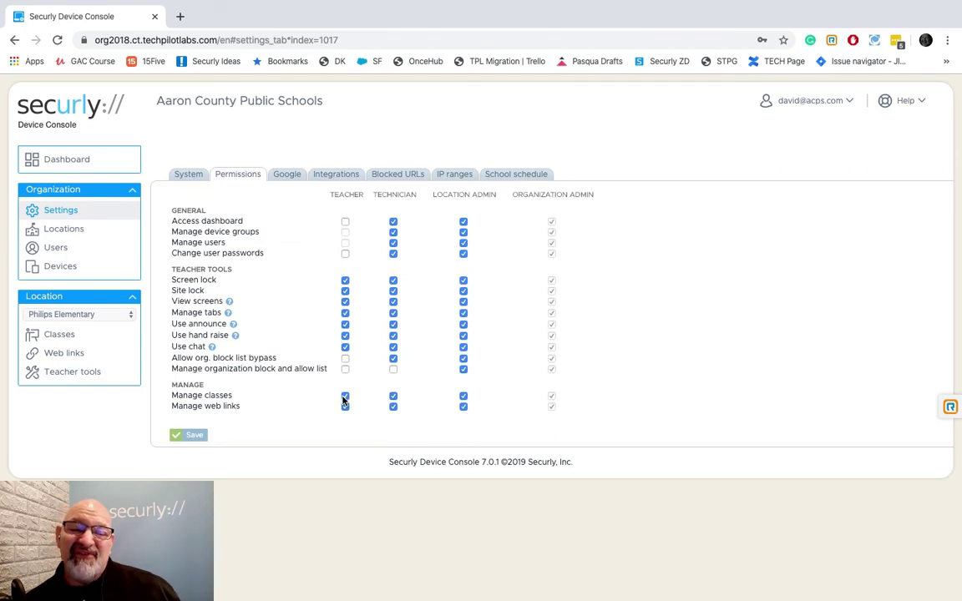
{"action": "left_click", "coordinate": [343, 398]}
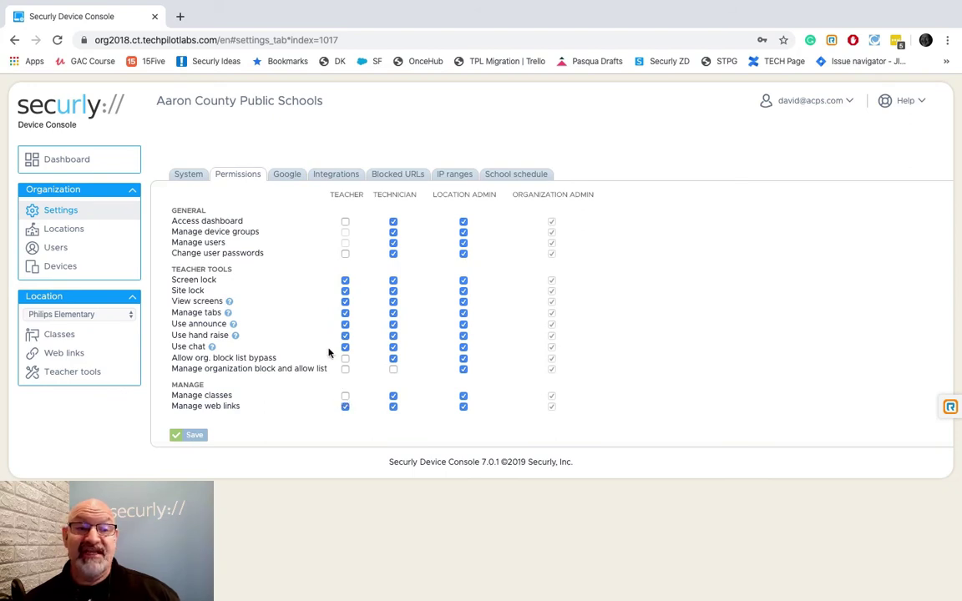
{"action": "left_click", "coordinate": [334, 174]}
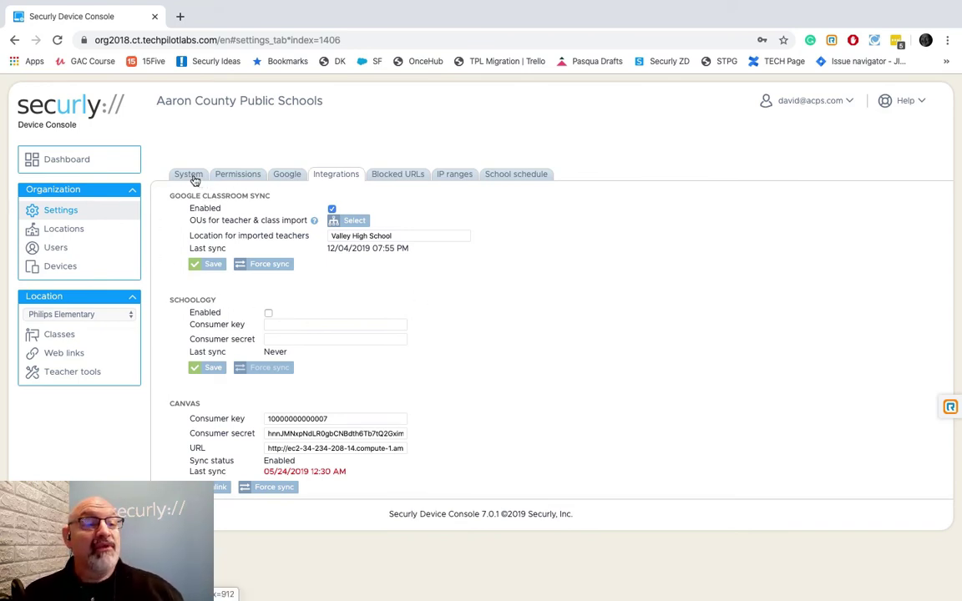
Remove the Manage classes permission from the Teacher role in the organization's permissions settings and save.
{"action": "left_click", "coordinate": [233, 176]}
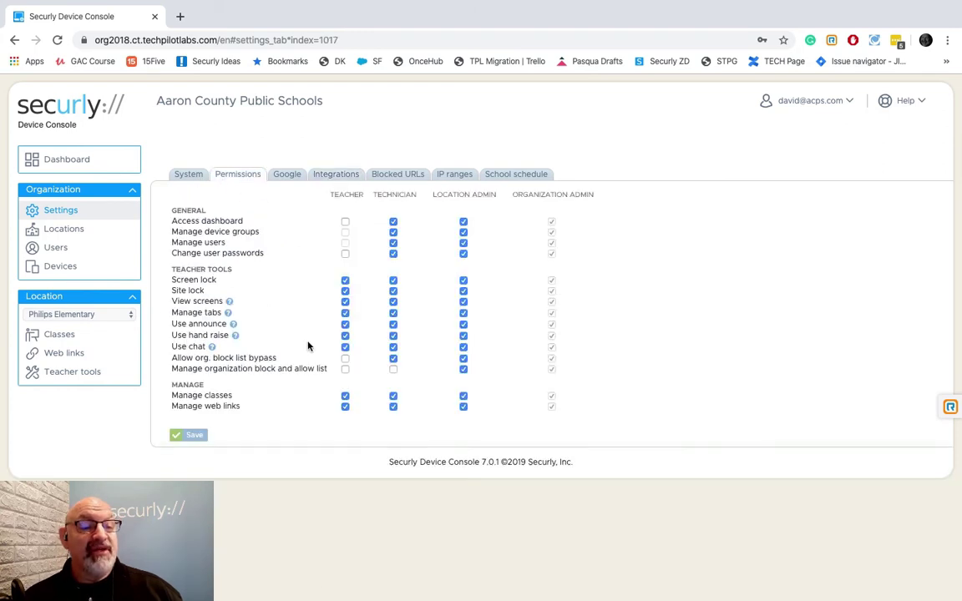
{"action": "left_click", "coordinate": [345, 397]}
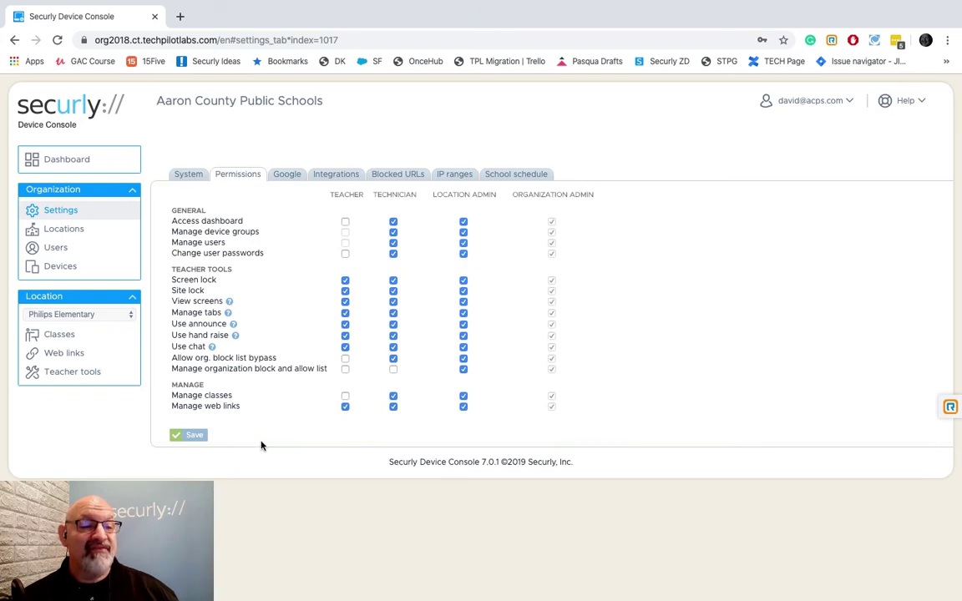
{"action": "left_click", "coordinate": [192, 435]}
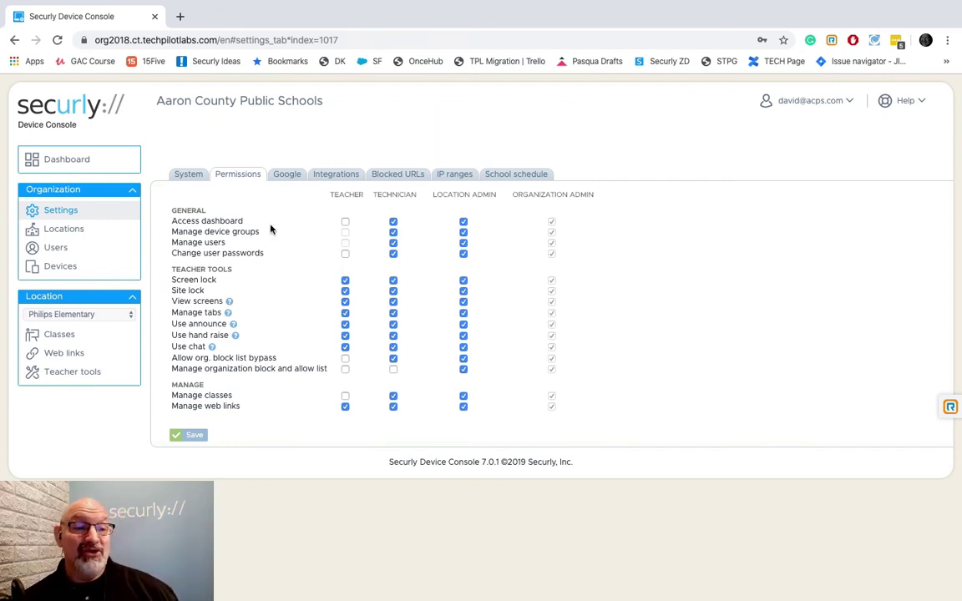
Review the organization's Device Console users, including their roles, last logins and sources.
{"action": "left_click", "coordinate": [55, 249]}
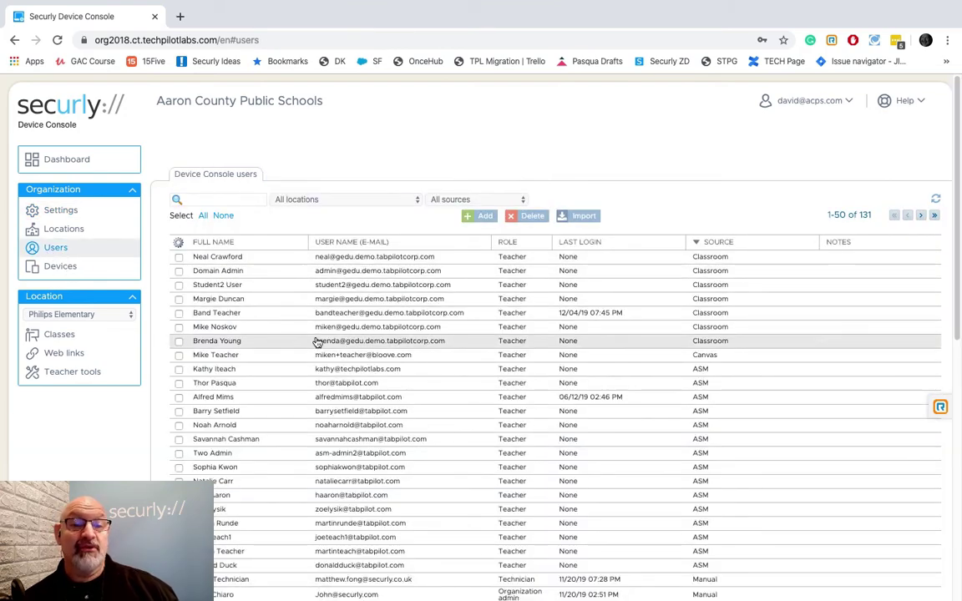
{"action": "scroll", "coordinate": [316, 339], "scroll_direction": "down", "scroll_amount": 5}
{"action": "scroll", "coordinate": [315, 339], "scroll_direction": "down", "scroll_amount": 4}
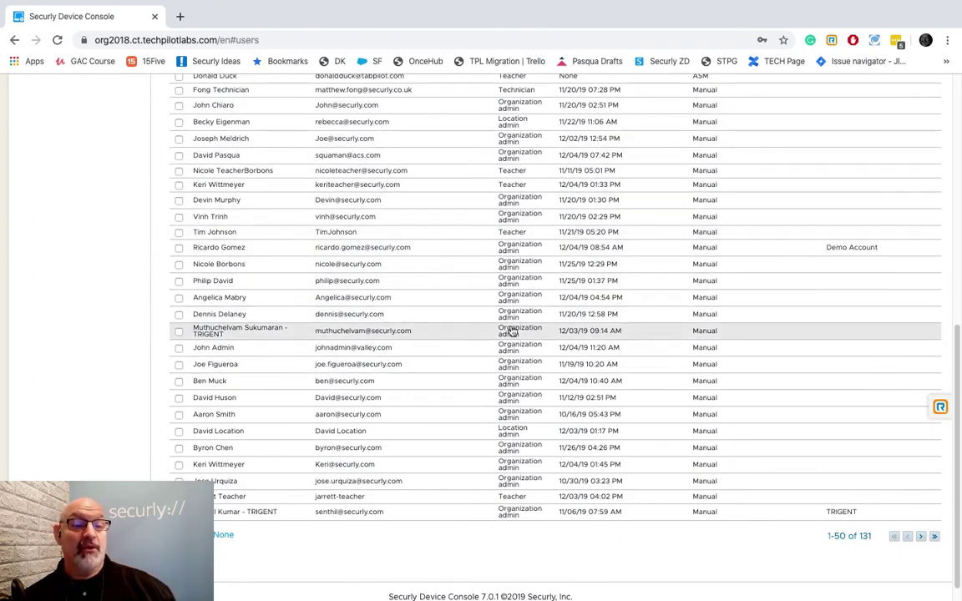
{"action": "scroll", "coordinate": [435, 392], "scroll_direction": "up", "scroll_amount": 7}
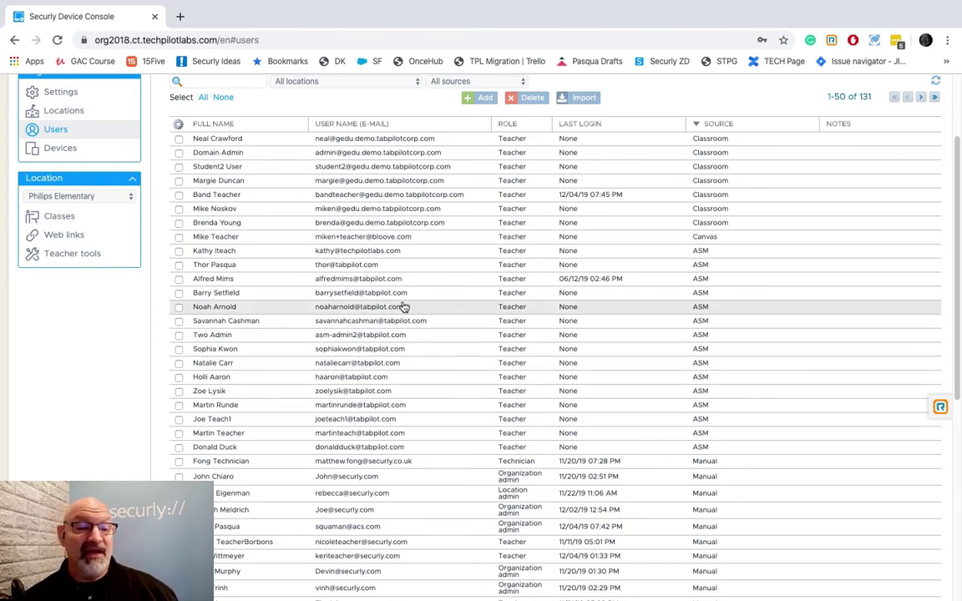
{"action": "scroll", "coordinate": [346, 306], "scroll_direction": "up", "scroll_amount": 2}
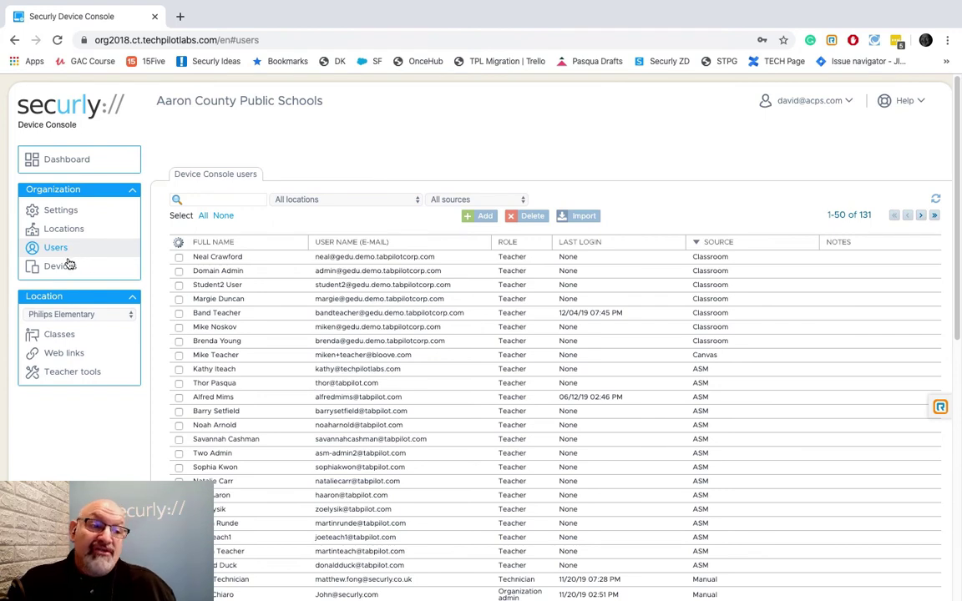
In the organization permissions, clear the Location Admin role's four General permissions, both organization block list permissions, and Manage web links.
{"action": "left_click", "coordinate": [62, 212]}
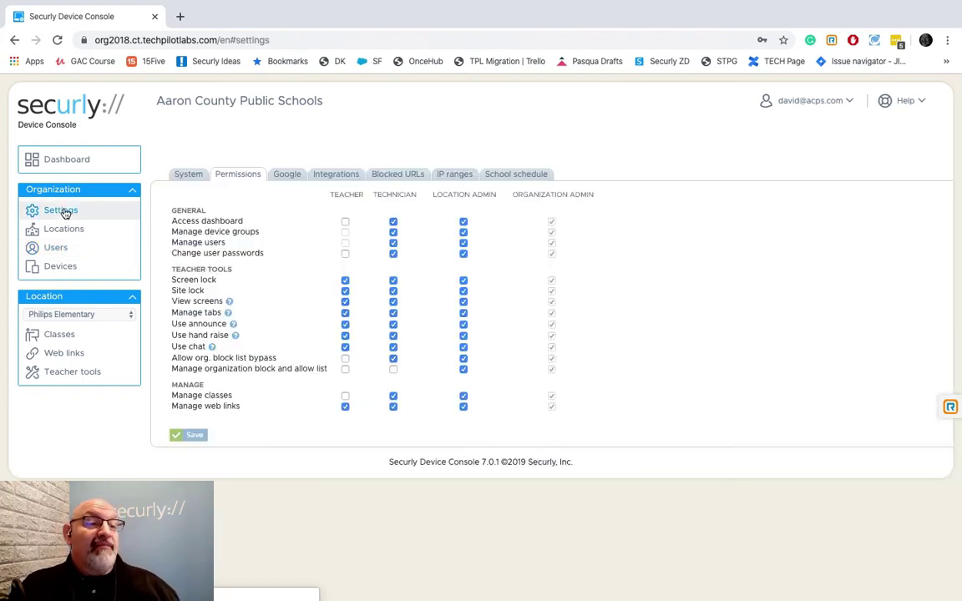
{"action": "left_click", "coordinate": [464, 232]}
{"action": "left_click", "coordinate": [464, 221]}
{"action": "left_click", "coordinate": [465, 243]}
{"action": "left_click", "coordinate": [463, 253]}
{"action": "left_click", "coordinate": [464, 358]}
{"action": "left_click", "coordinate": [464, 368]}
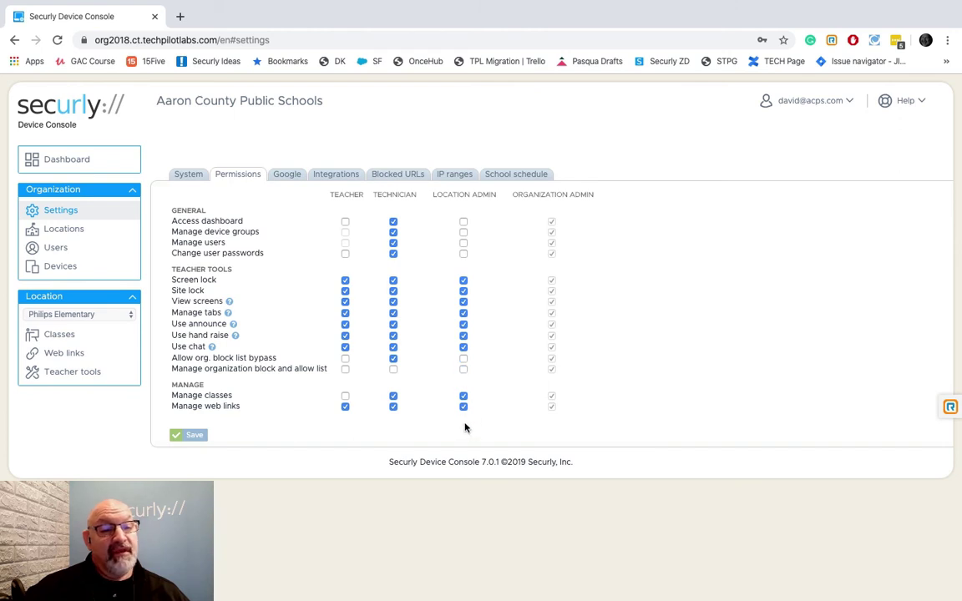
{"action": "left_click", "coordinate": [463, 407]}
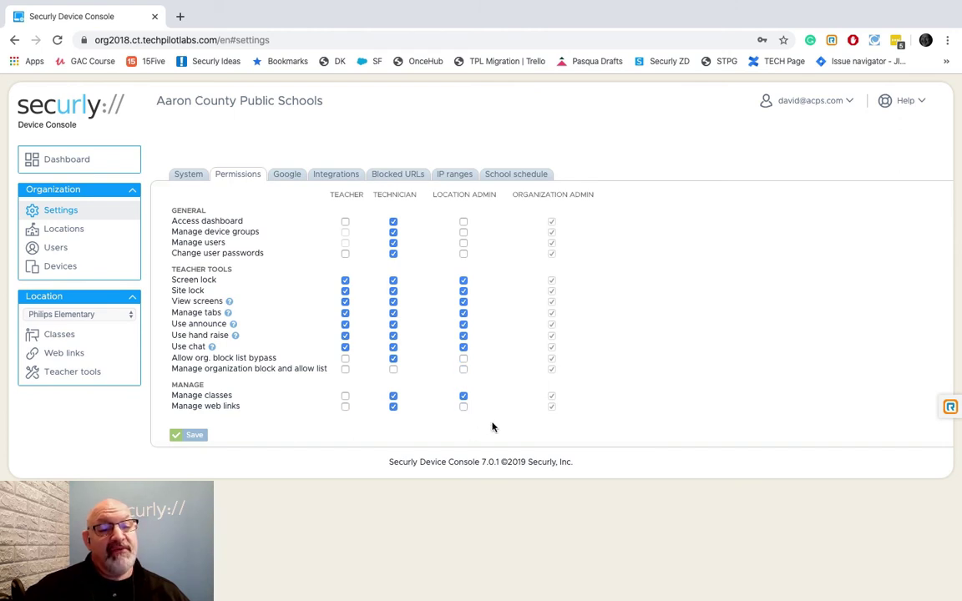
Change the role of the fourth user in the Device Console users list to Location admin and save.
{"action": "left_click", "coordinate": [52, 251]}
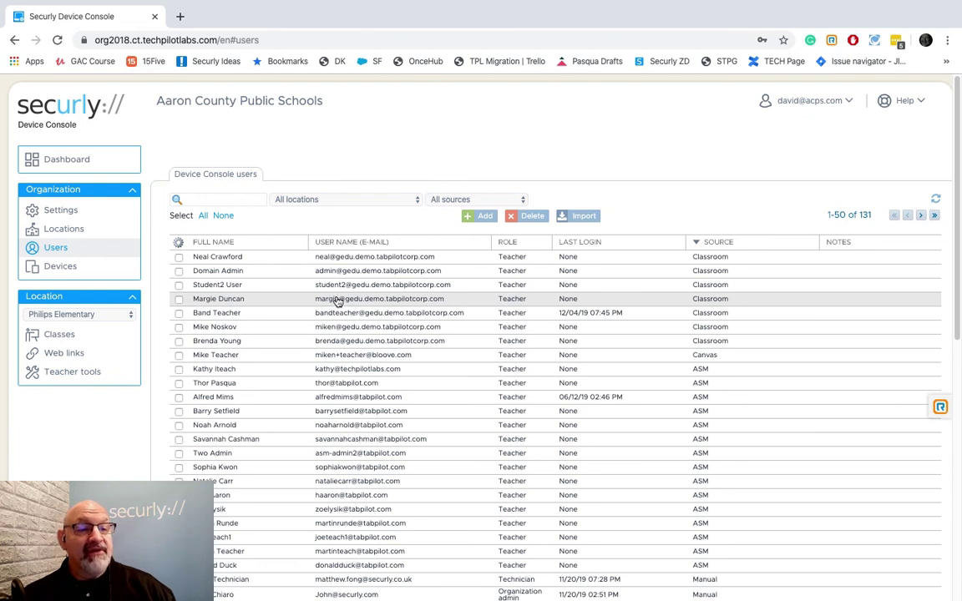
{"action": "left_click", "coordinate": [334, 300]}
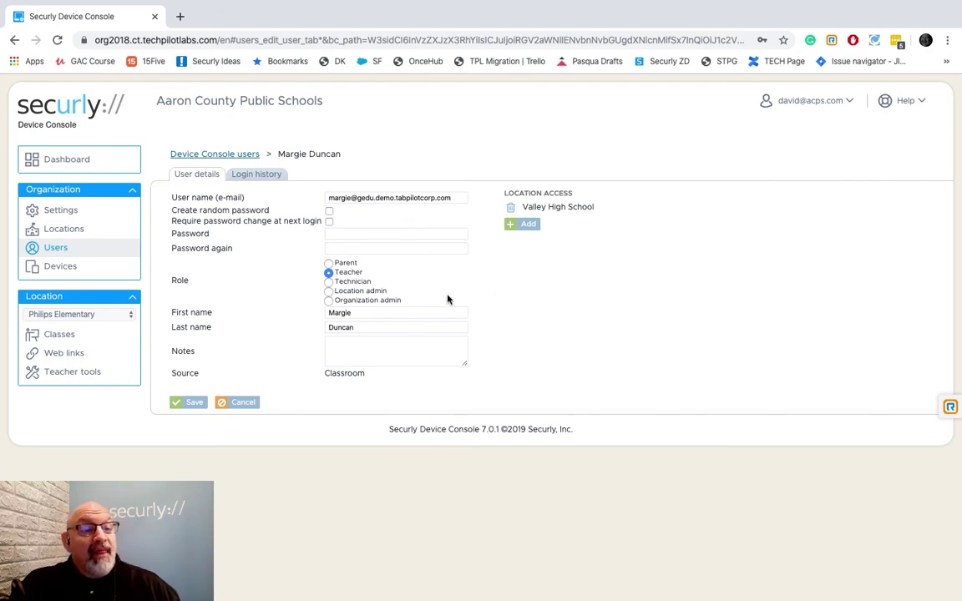
{"action": "left_click", "coordinate": [329, 292]}
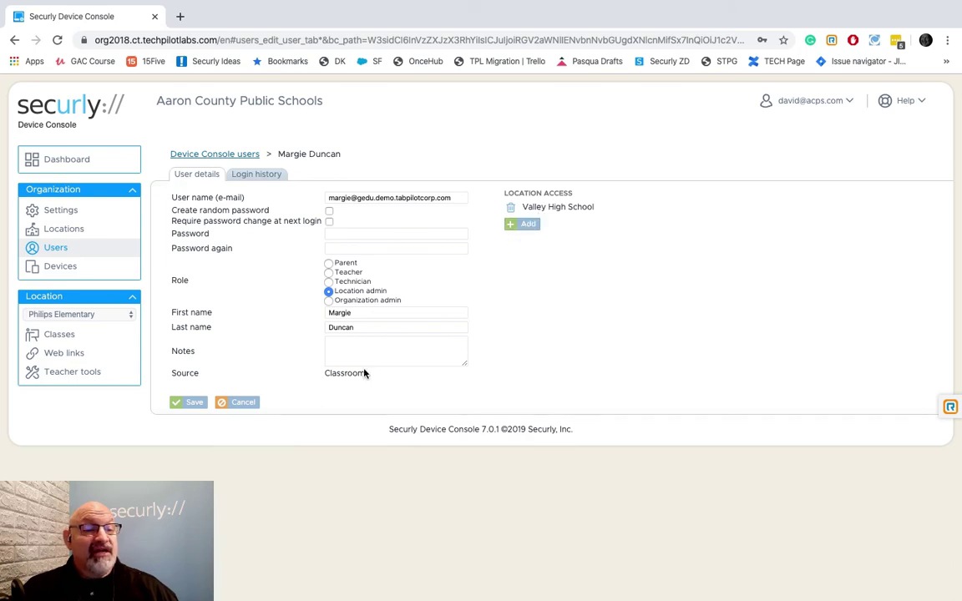
{"action": "left_click", "coordinate": [191, 404]}
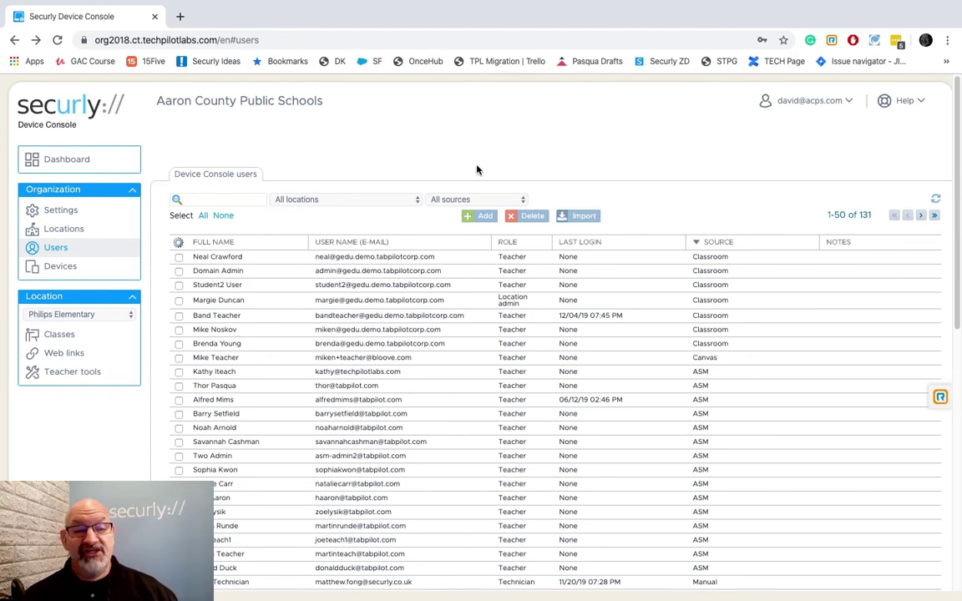
Log out of the administrator account and sign back in through Google with the Band Teacher account.
{"action": "left_click", "coordinate": [807, 101]}
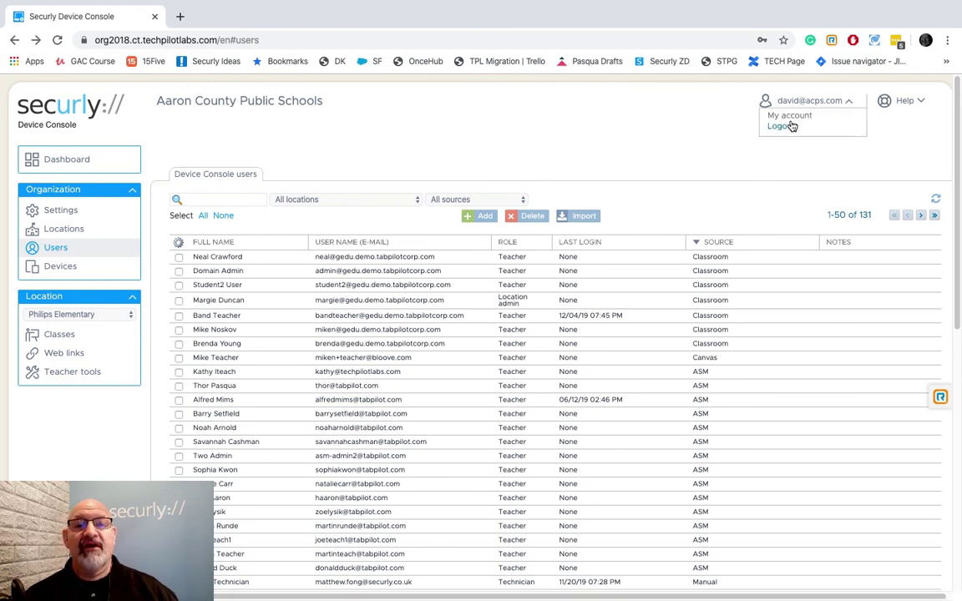
{"action": "left_click", "coordinate": [783, 130]}
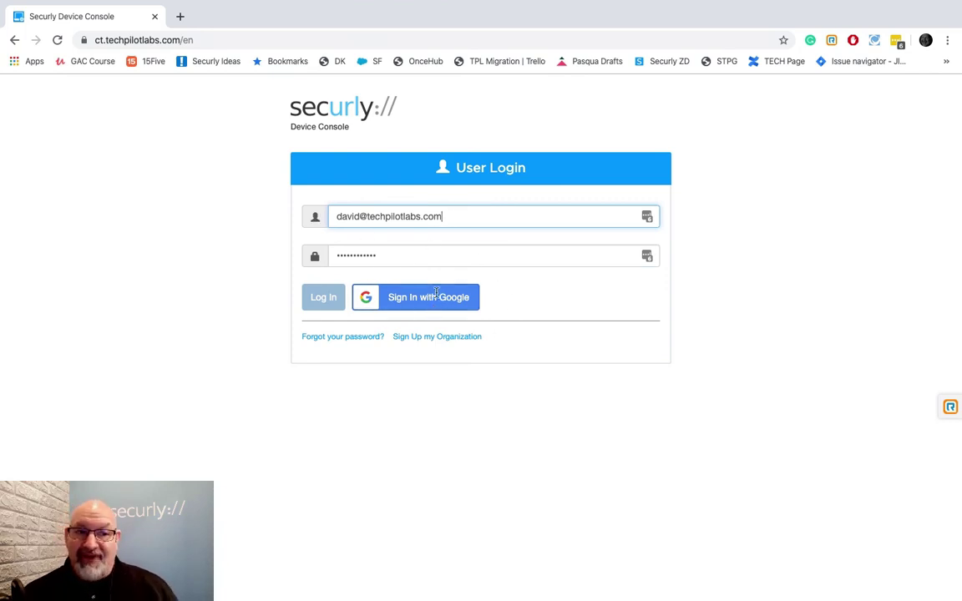
{"action": "left_click_drag", "start_coordinate": [449, 215], "coordinate": [343, 220]}
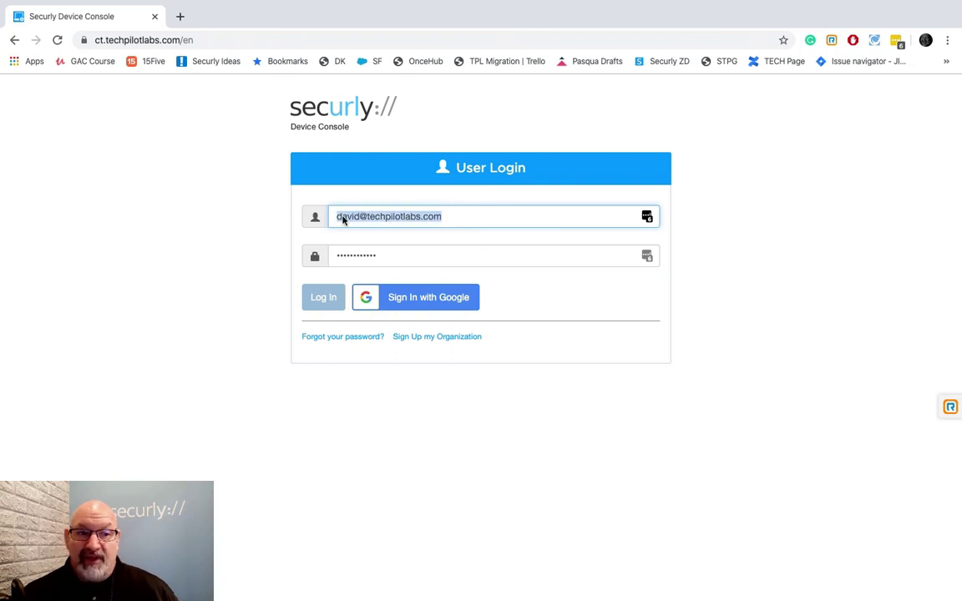
{"action": "left_click", "coordinate": [415, 300]}
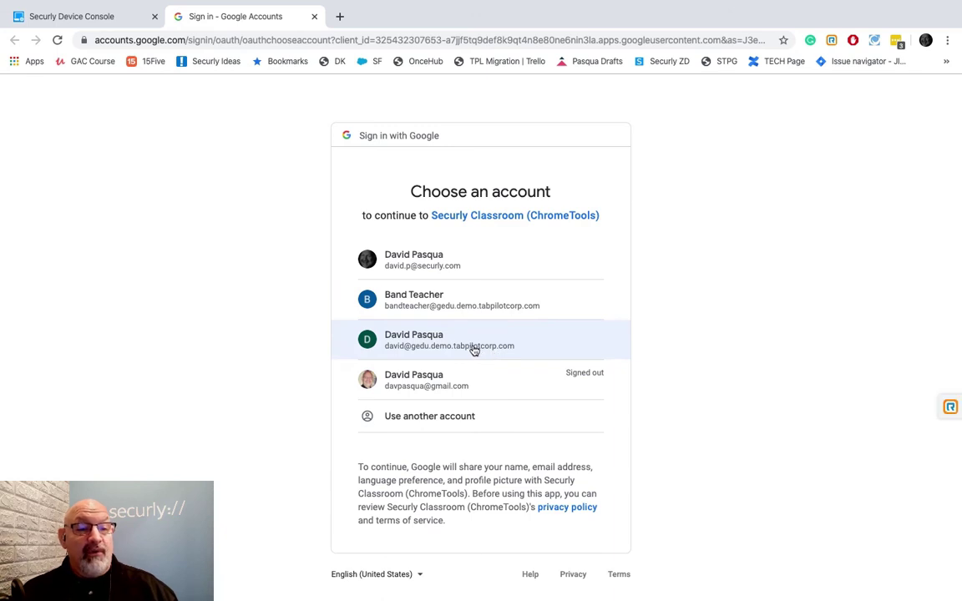
{"action": "left_click", "coordinate": [438, 306]}
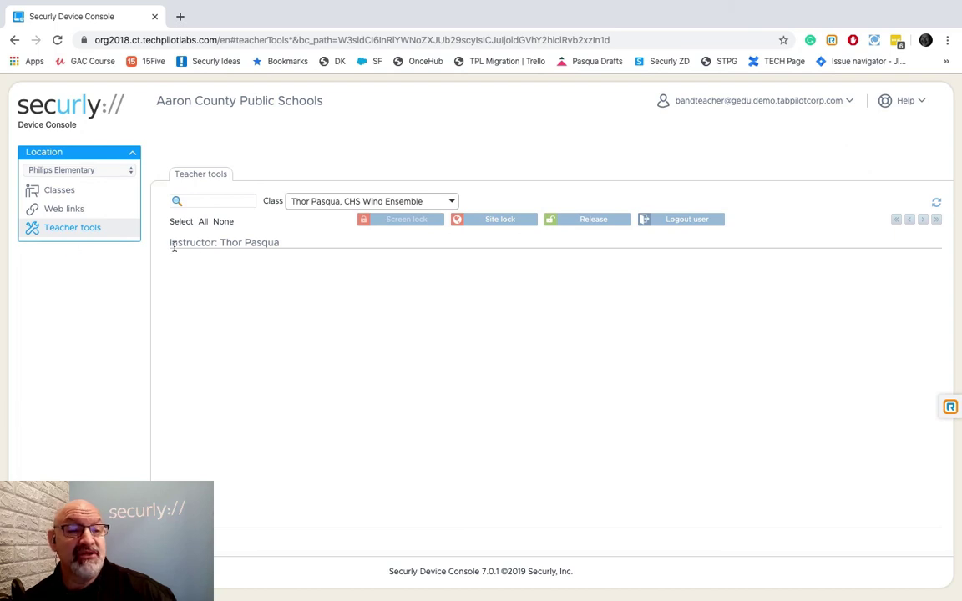
Select the CHS Wind Ensemble class from the Google Classroom classes in the teacher tools.
{"action": "left_click", "coordinate": [340, 203]}
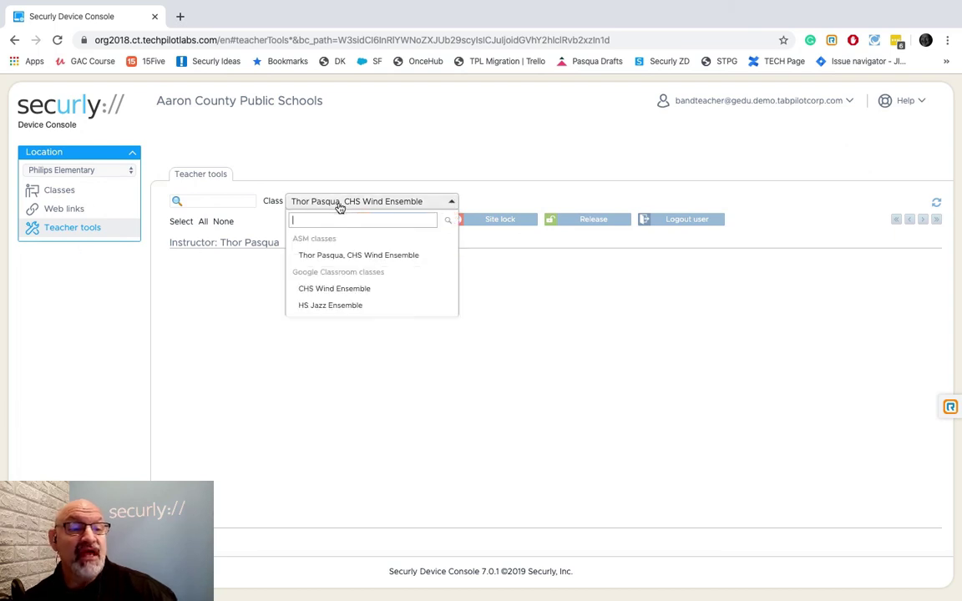
{"action": "left_click", "coordinate": [330, 289]}
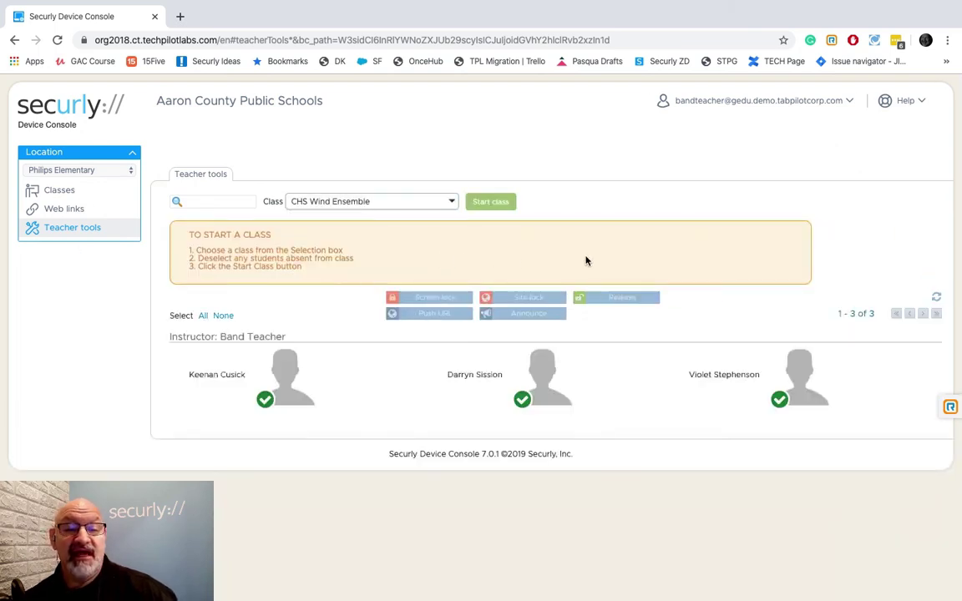